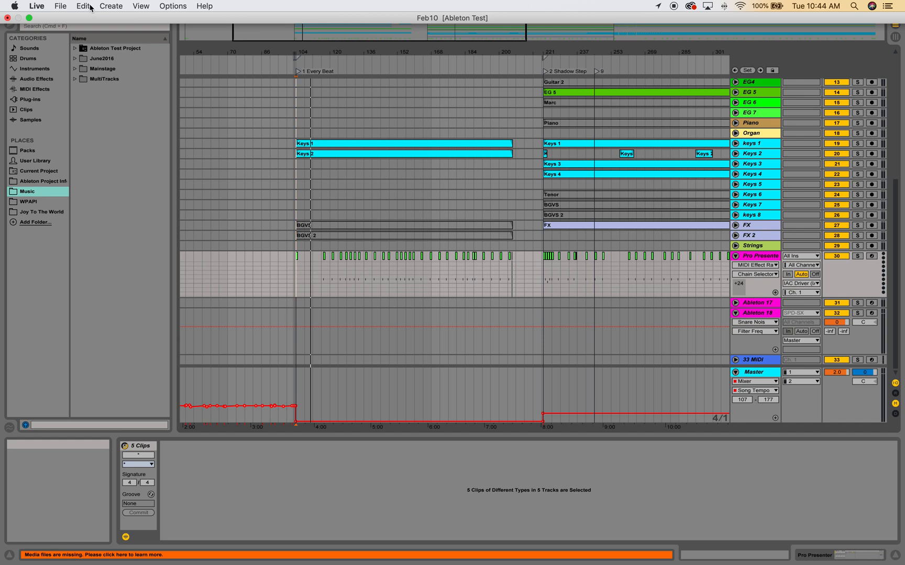
# View the list of recently opened Live sets, then close it without opening one.
pyautogui.click(62, 6)
pyautogui.moveTo(86, 41)
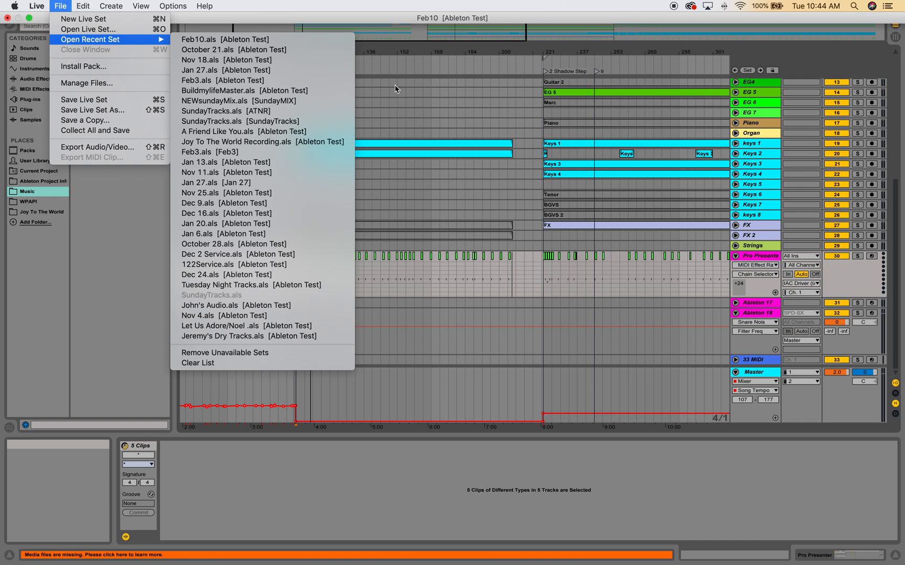
pyautogui.click(418, 106)
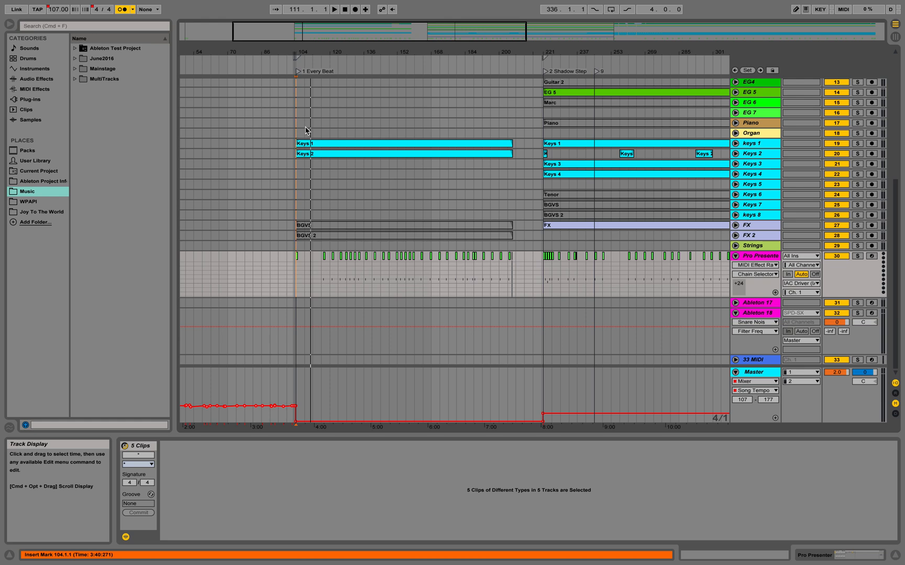
# Fold the Guide and Loop tracks so they show only their clips.
pyautogui.scroll(10, 457, 137)
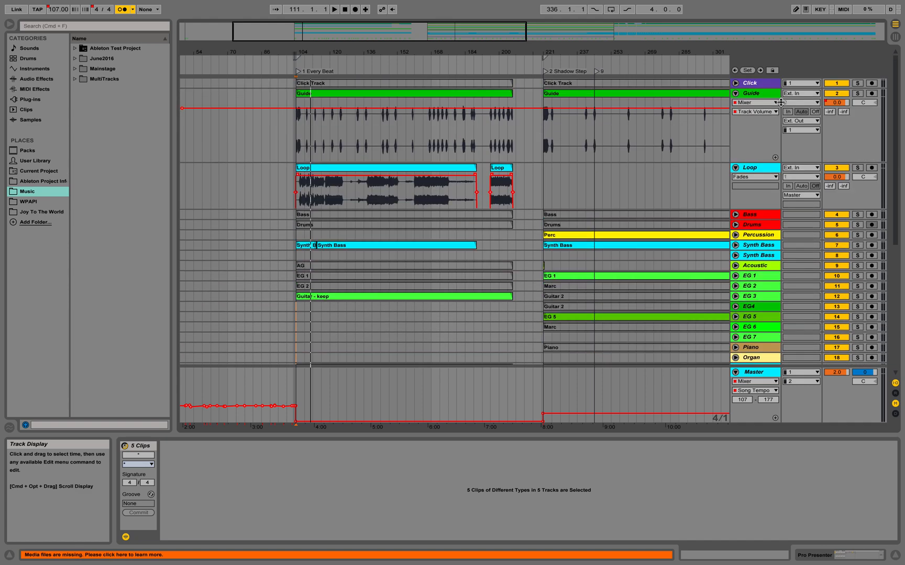
pyautogui.click(735, 94)
pyautogui.click(736, 104)
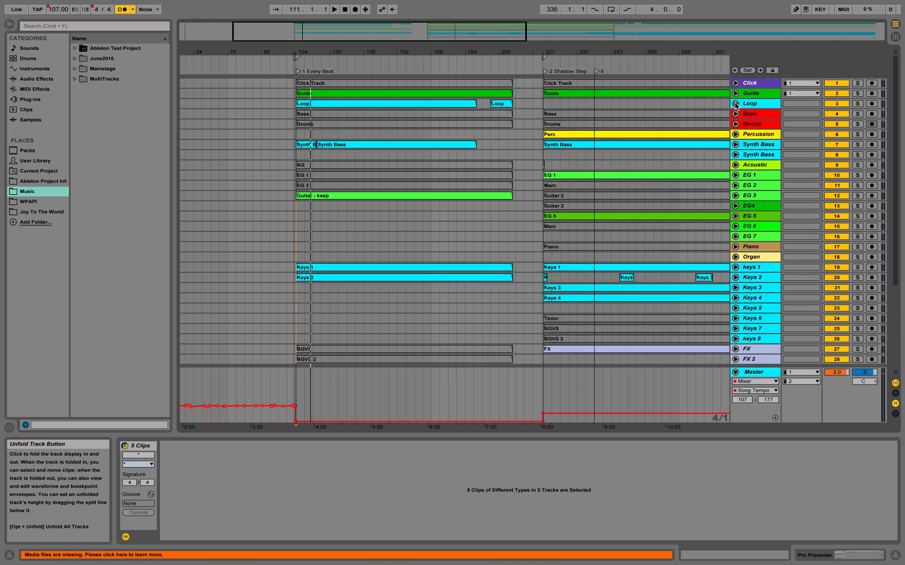
# Turn on key mapping mode and examine the song locators and clips across the whole arrangement.
pyautogui.click(821, 10)
pyautogui.hscroll(-4, 403, 124)
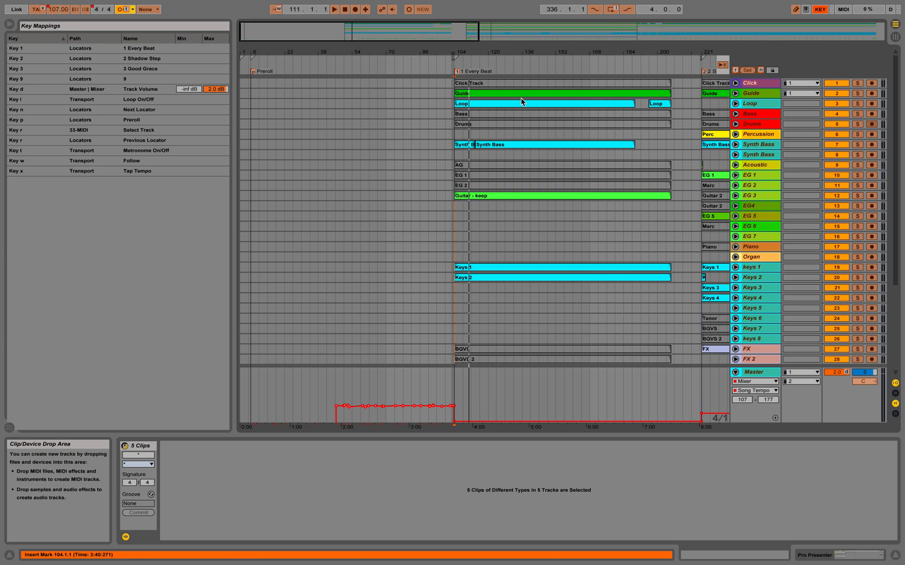
pyautogui.hscroll(5, 524, 101)
pyautogui.hscroll(5, 589, 87)
pyautogui.scroll(1, 589, 87)
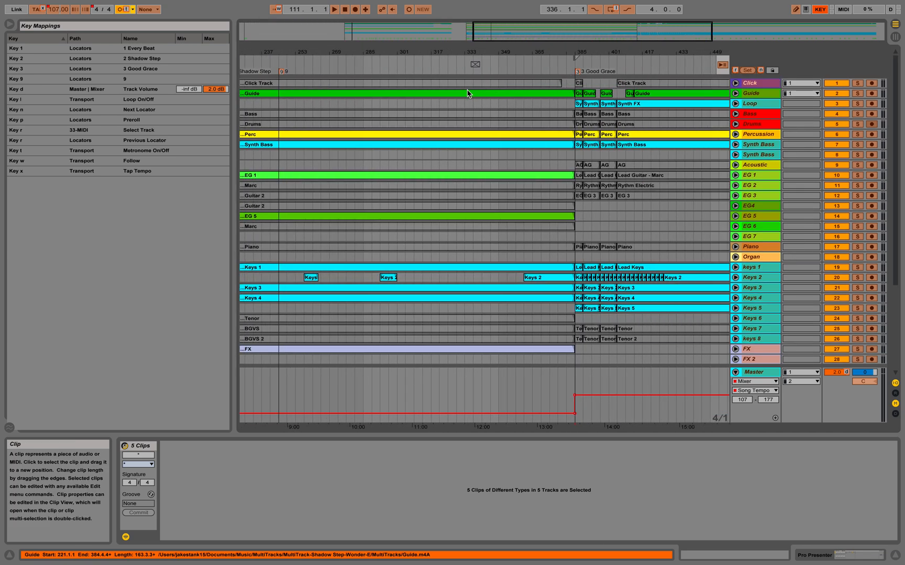
pyautogui.hscroll(-4, 468, 90)
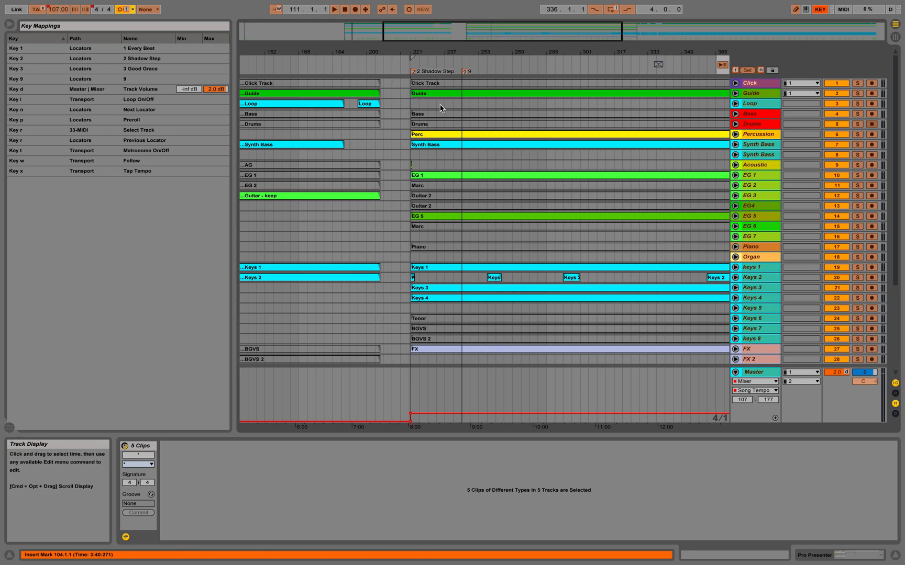
pyautogui.hscroll(-10, 440, 108)
pyautogui.scroll(-5, 440, 108)
pyautogui.scroll(5, 440, 109)
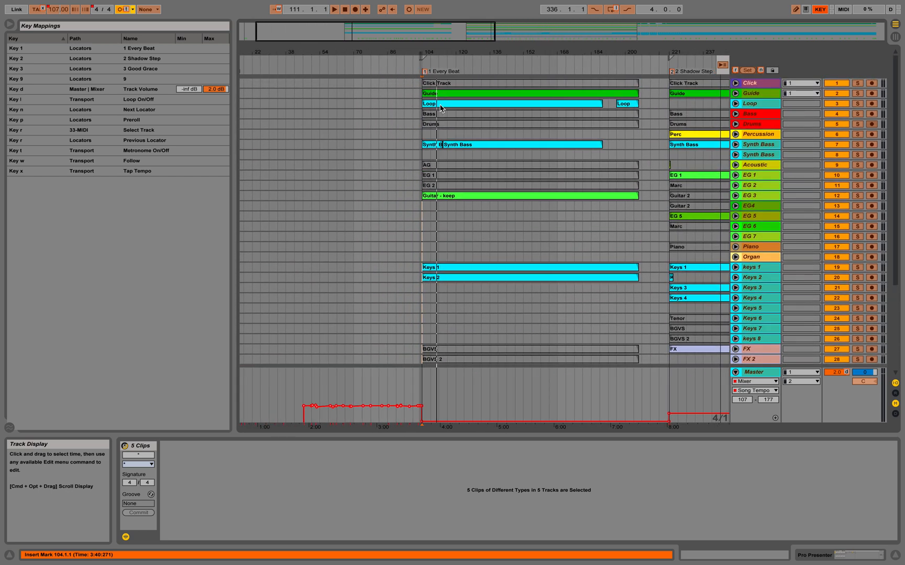
pyautogui.hscroll(1, 441, 105)
pyautogui.press('-')
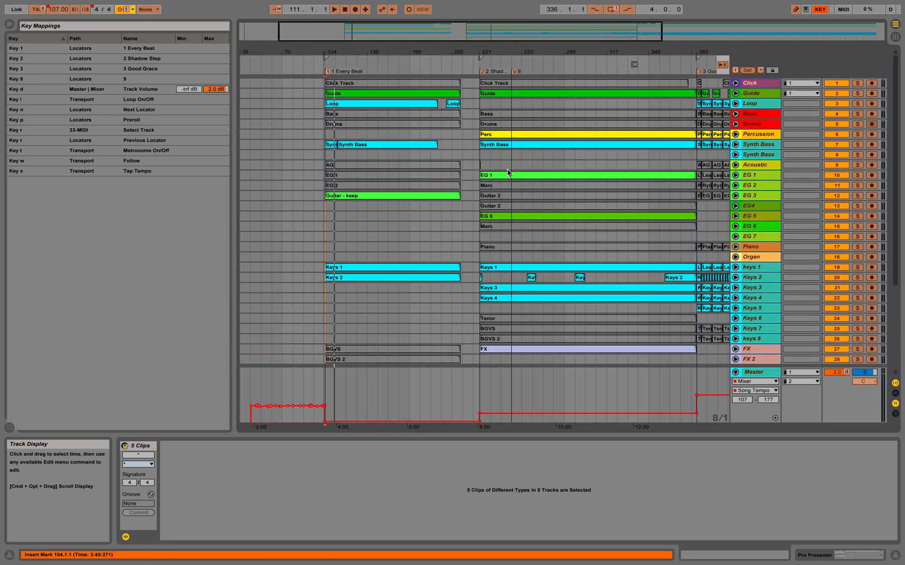
pyautogui.hscroll(8, 510, 173)
pyautogui.hscroll(1, 510, 176)
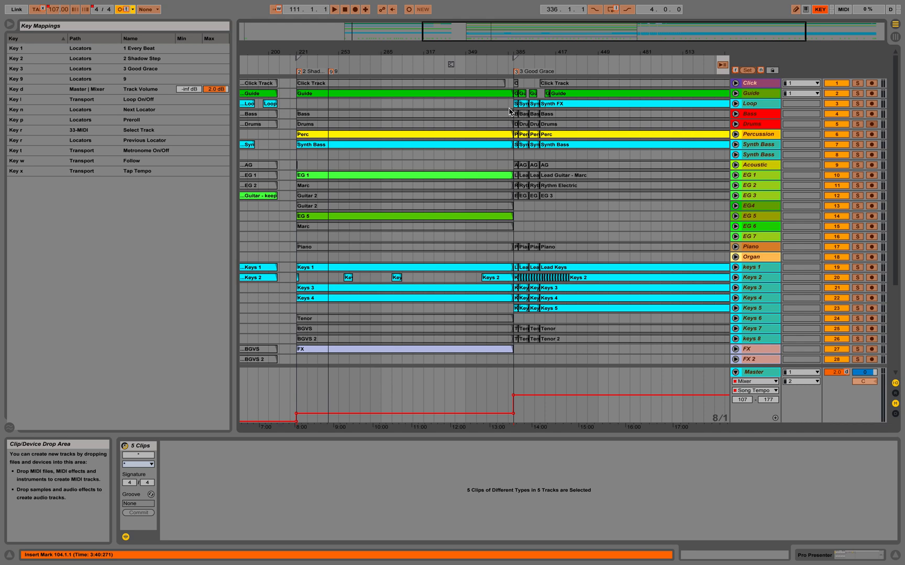
pyautogui.press('-')
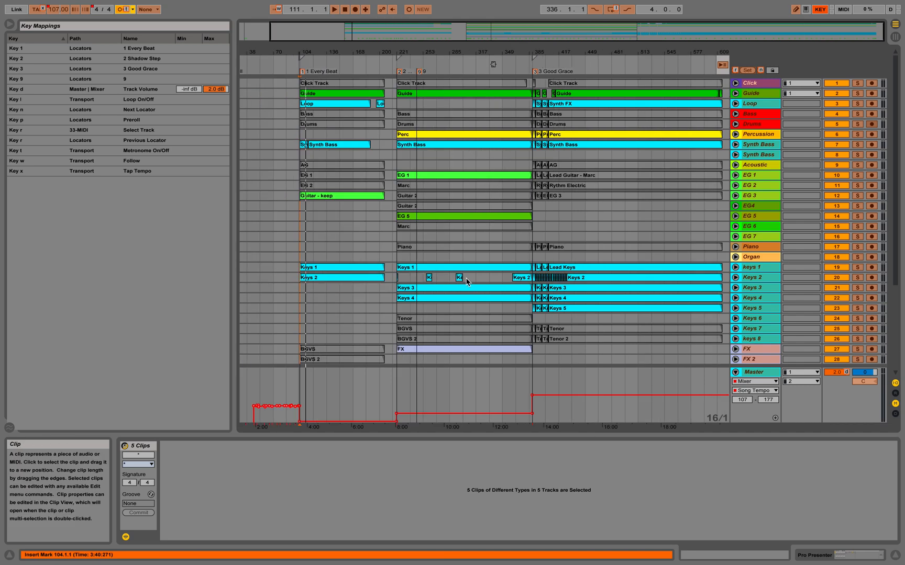
# Select the Playlist 4 clip at the start of Every Beat on the Pro Presenter track to inspect its MIDI notes.
pyautogui.scroll(-5, 525, 313)
pyautogui.hscroll(-2, 525, 312)
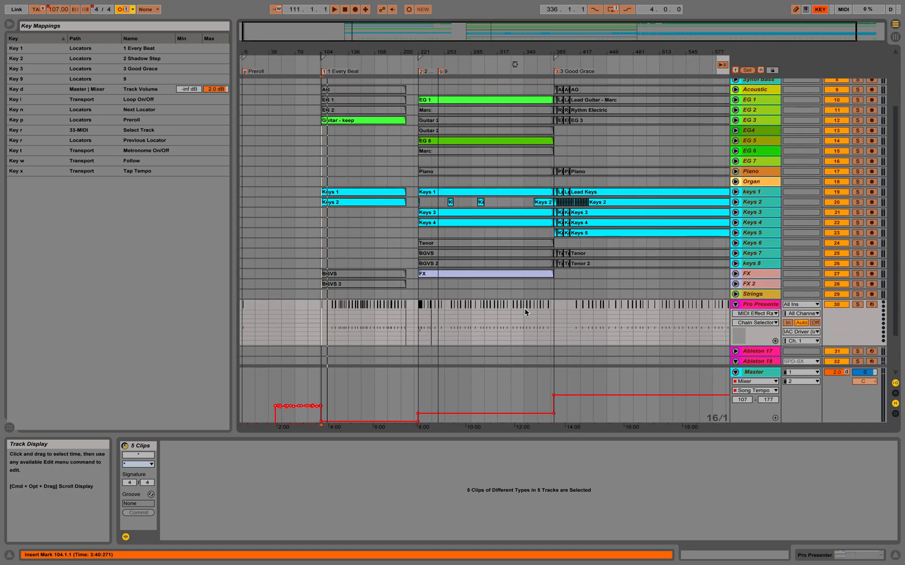
pyautogui.hscroll(1, 525, 312)
pyautogui.scroll(3, 505, 199)
pyautogui.scroll(-3, 507, 202)
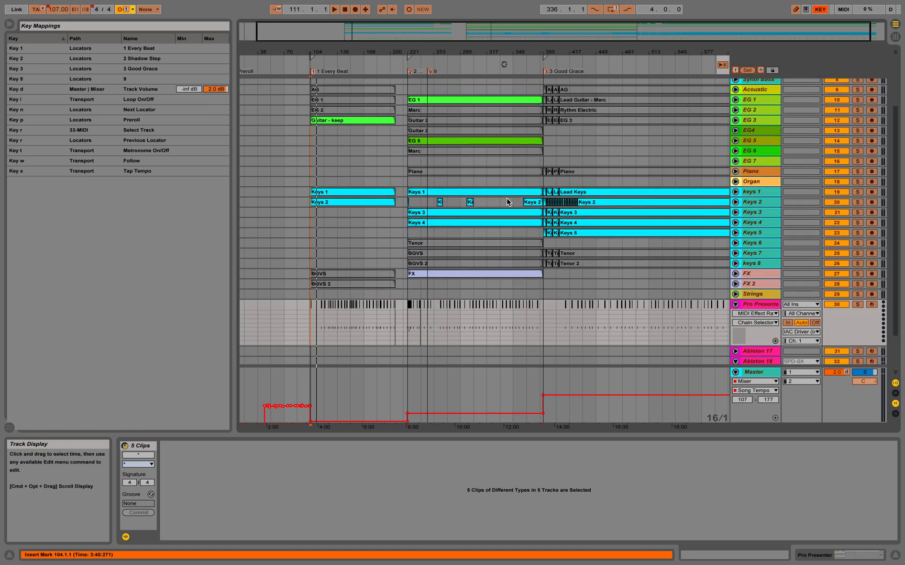
pyautogui.press('+')
pyautogui.press('+')
pyautogui.press('+')
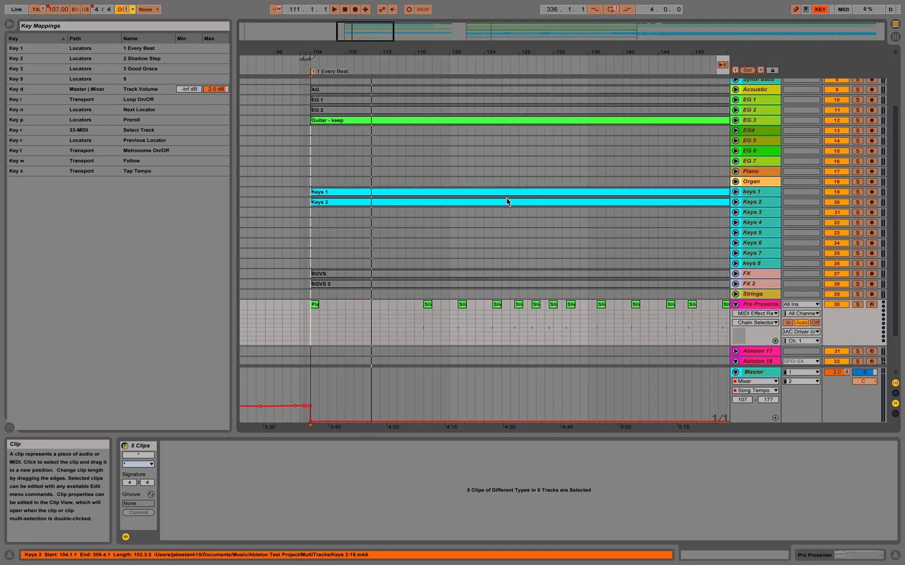
pyautogui.press('+')
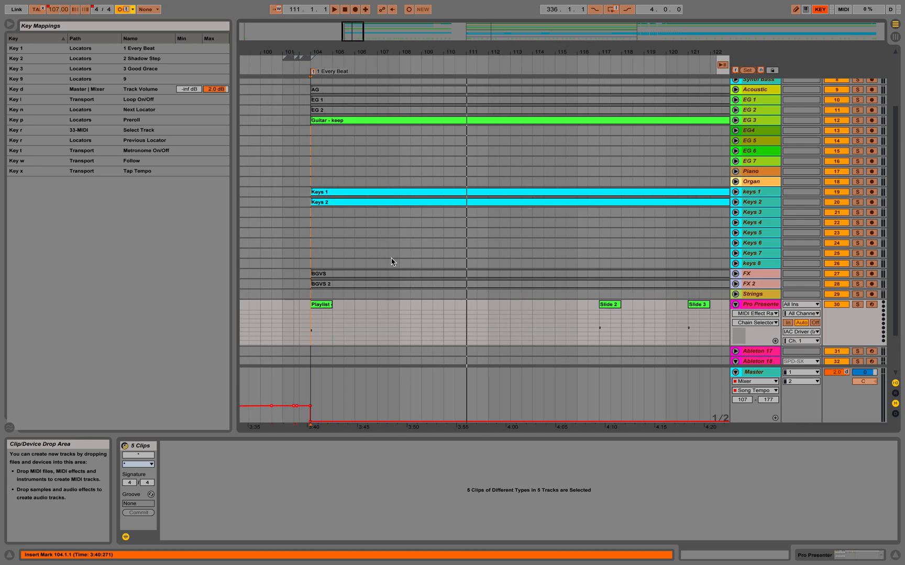
pyautogui.hscroll(-5, 323, 306)
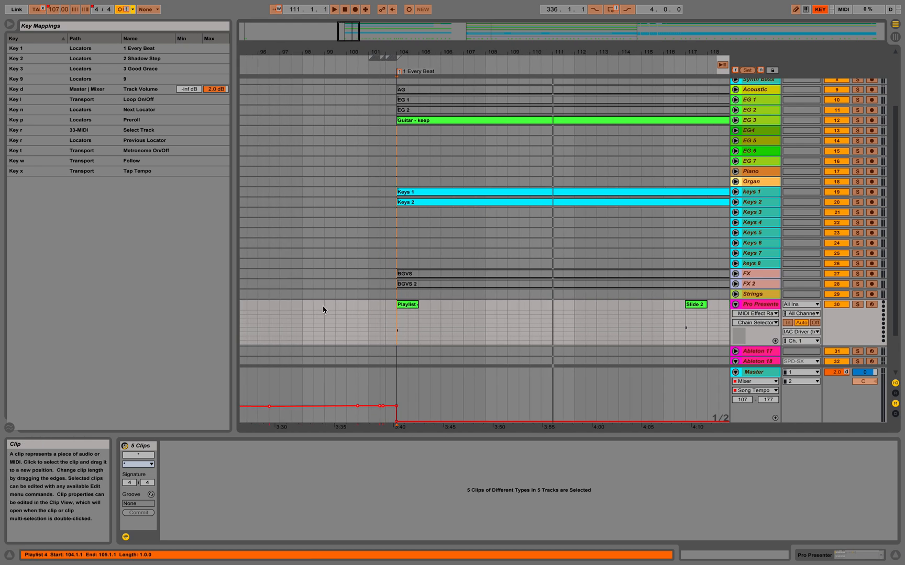
pyautogui.click(404, 309)
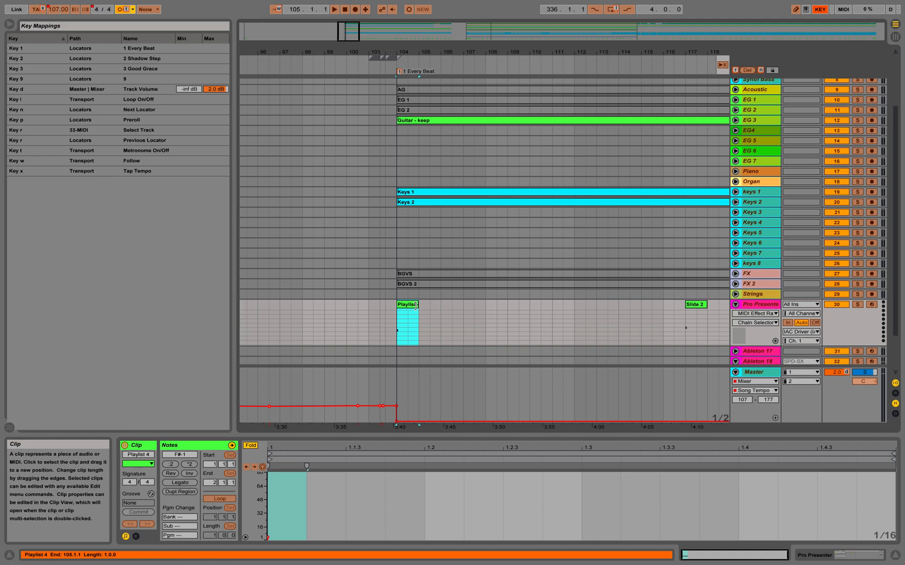
pyautogui.scroll(5, 416, 305)
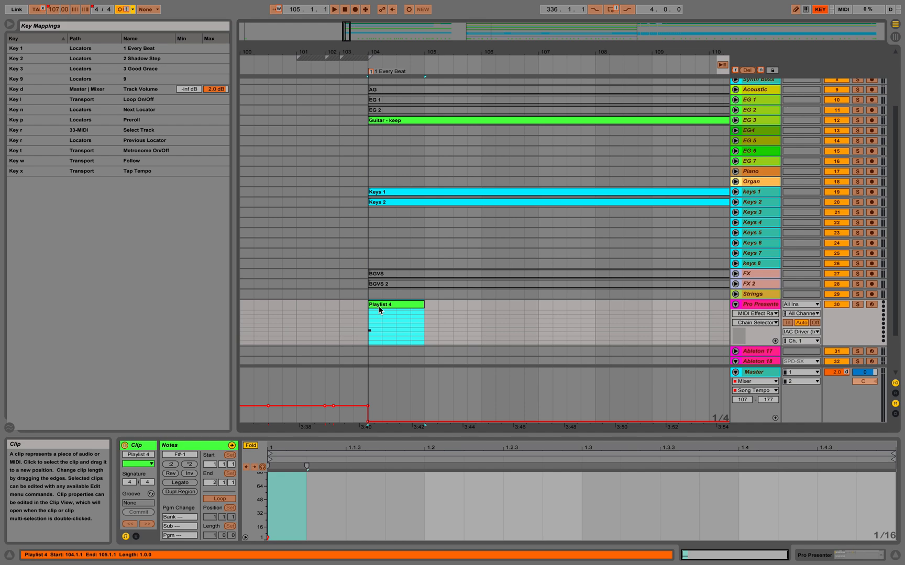
# Look over the slide clips that follow Playlist 4 on the Pro Presenter track.
pyautogui.press('-')
pyautogui.press('-')
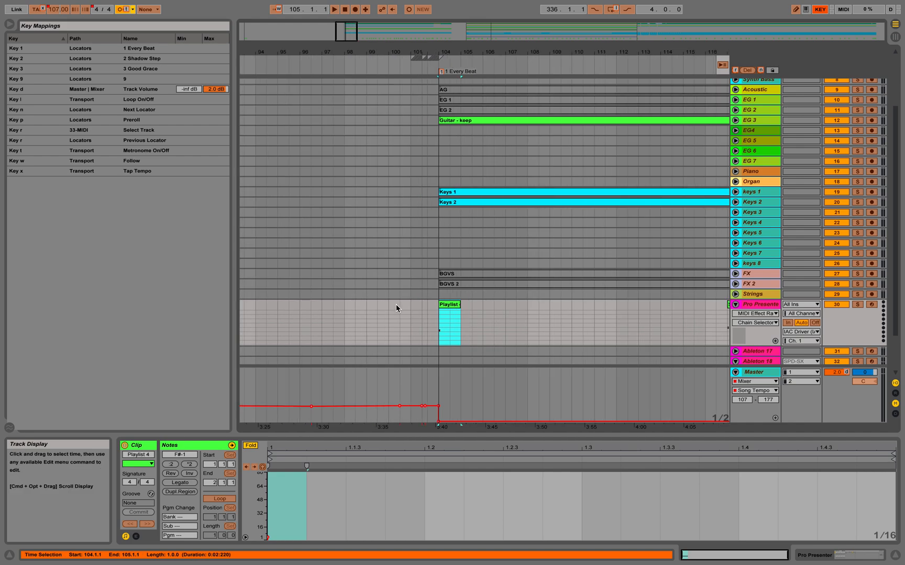
pyautogui.hscroll(5, 455, 329)
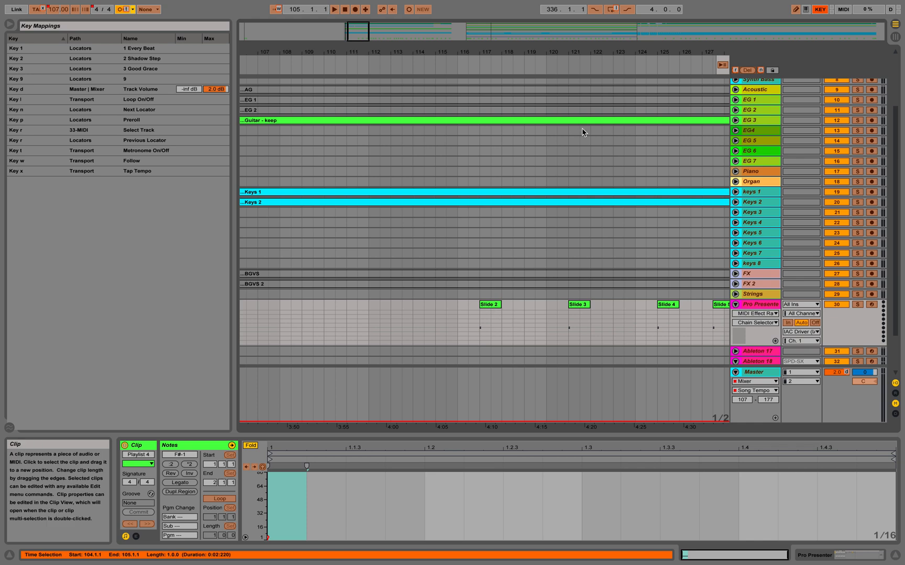
# Review the key mappings for the locators and transport controls once more, then leave key mapping mode off.
pyautogui.click(821, 11)
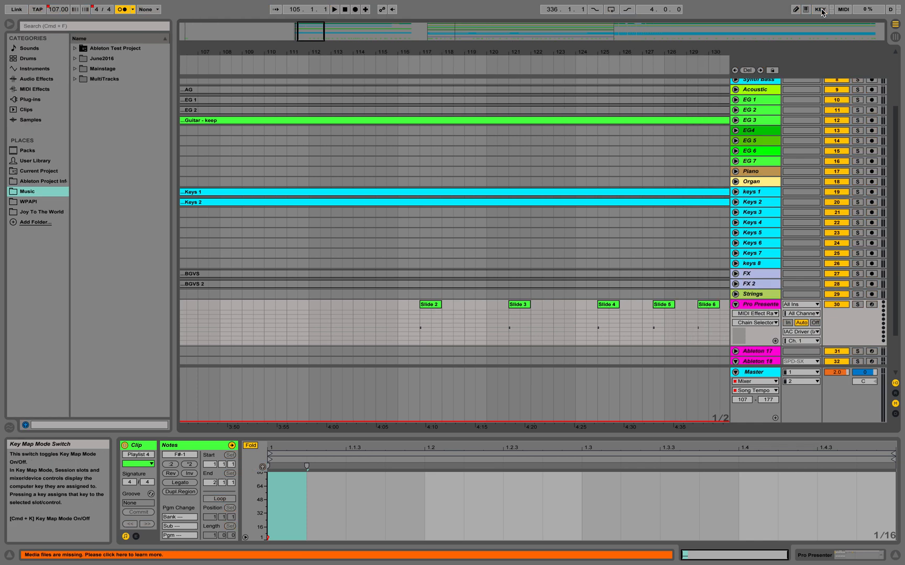
pyautogui.click(821, 11)
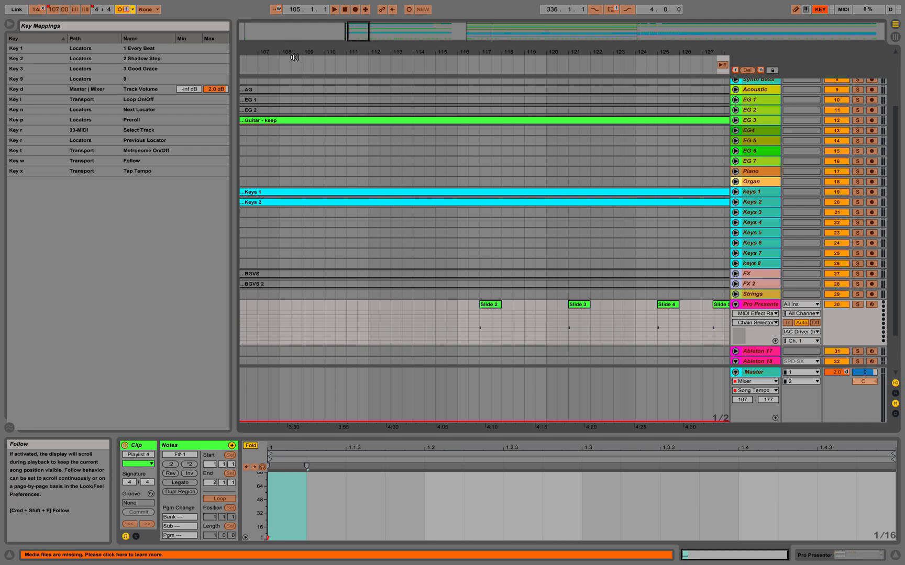
pyautogui.scroll(-1, 323, 111)
pyautogui.scroll(3, 323, 111)
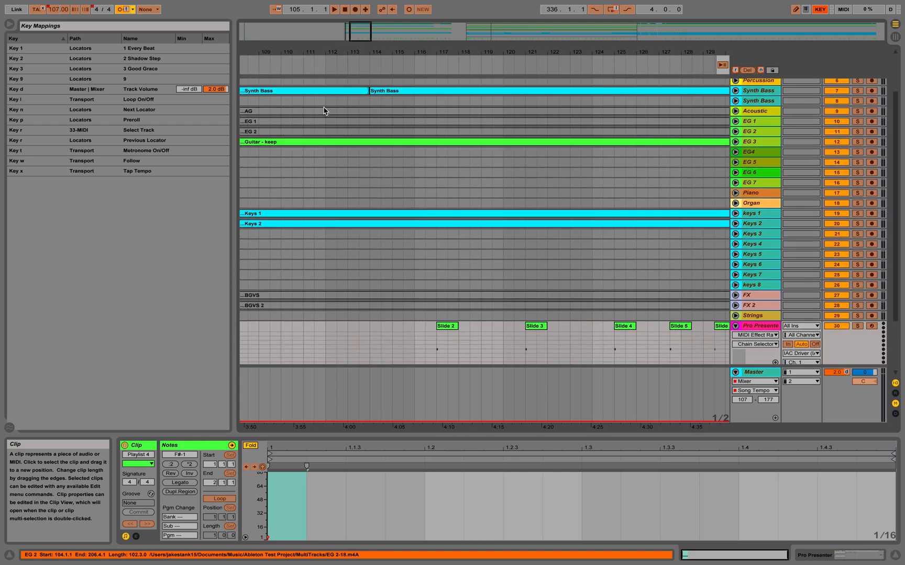
pyautogui.hscroll(3, 323, 111)
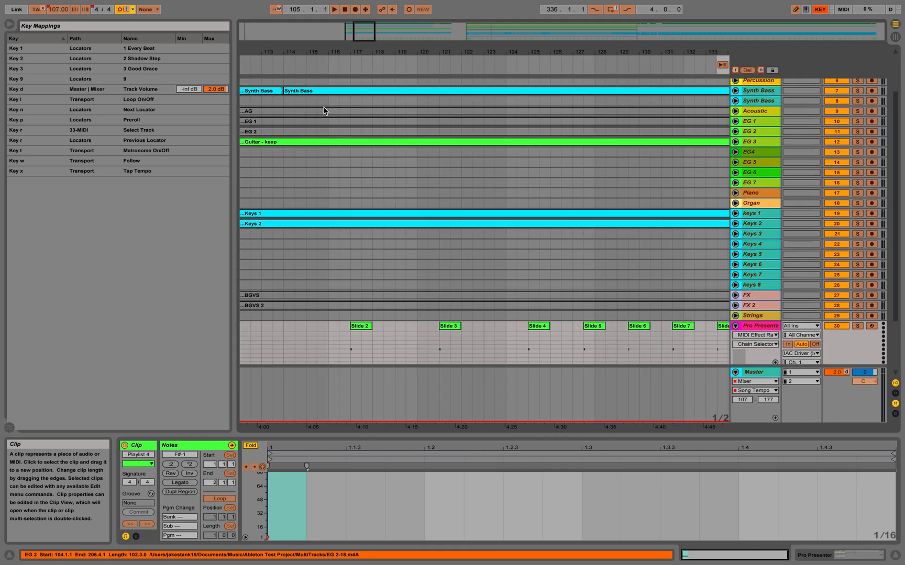
pyautogui.hscroll(3, 323, 110)
pyautogui.scroll(1, 323, 111)
pyautogui.hscroll(-8, 323, 111)
pyautogui.scroll(1, 323, 111)
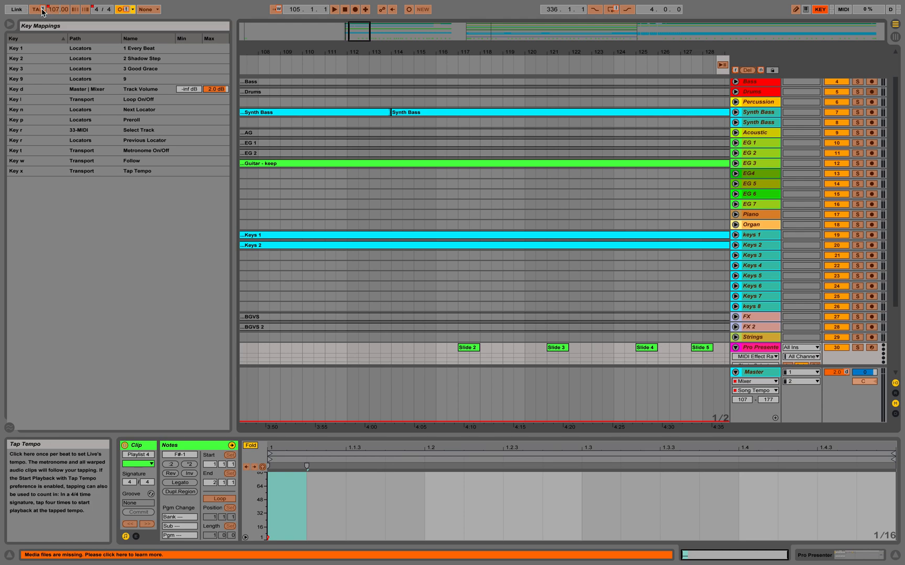
pyautogui.click(820, 9)
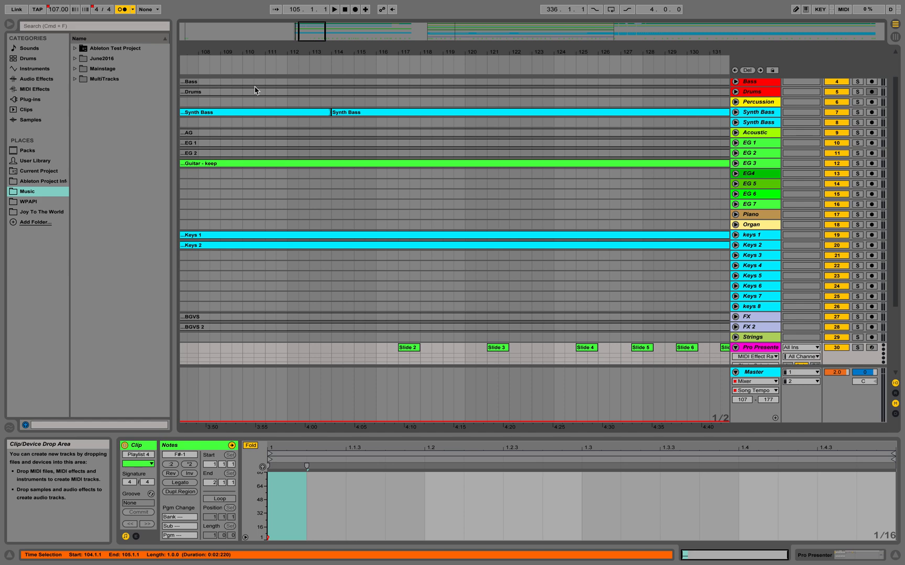
# Play the arrangement from the Every Beat locator, switching the metronome off and back on during playback.
pyautogui.hscroll(-5, 255, 90)
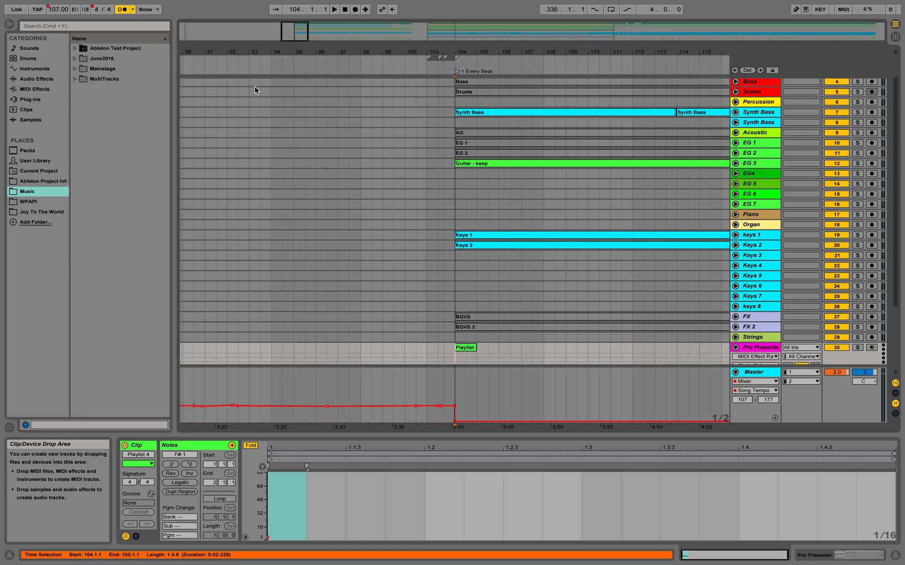
pyautogui.press('space')
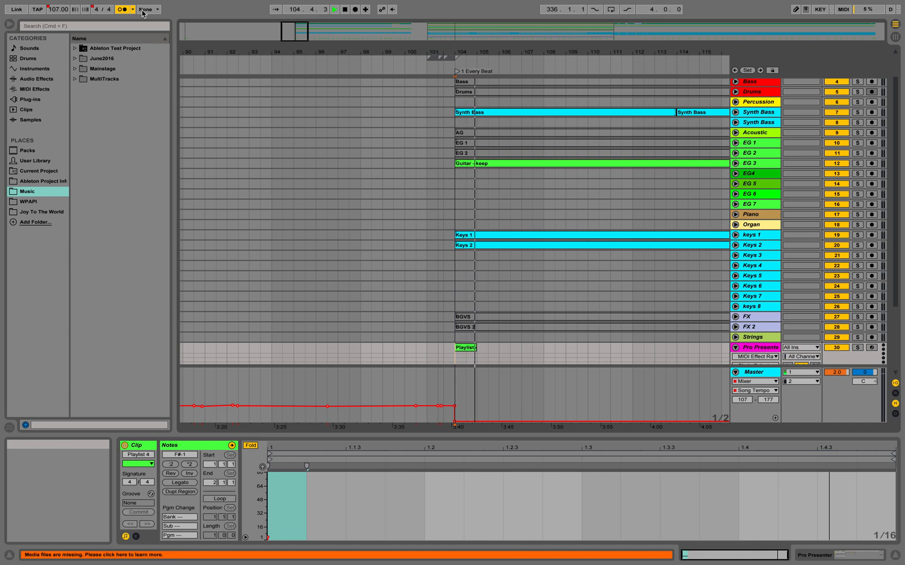
pyautogui.click(122, 9)
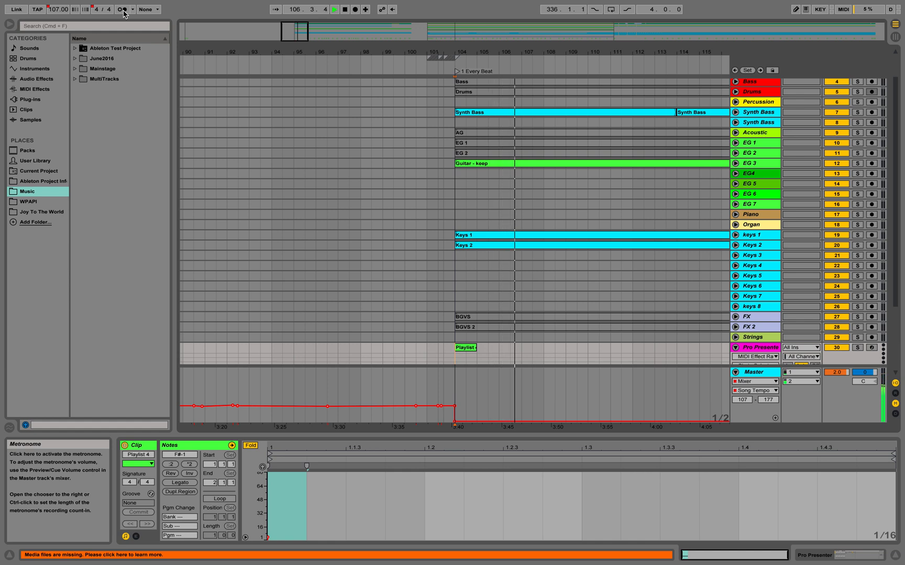
pyautogui.click(123, 10)
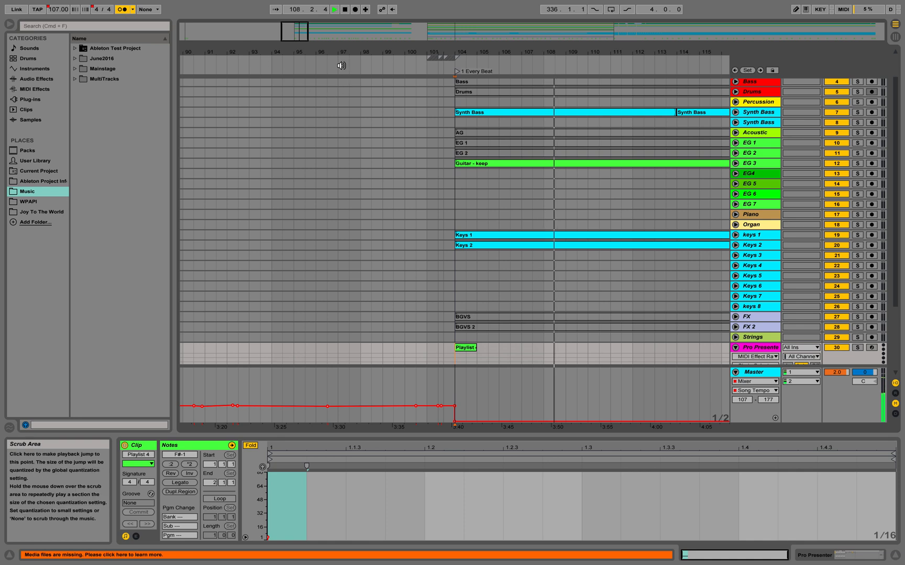
# Check which parameters can be automated on the Master track, keeping Song Tempo as the selected envelope.
pyautogui.scroll(3, 403, 89)
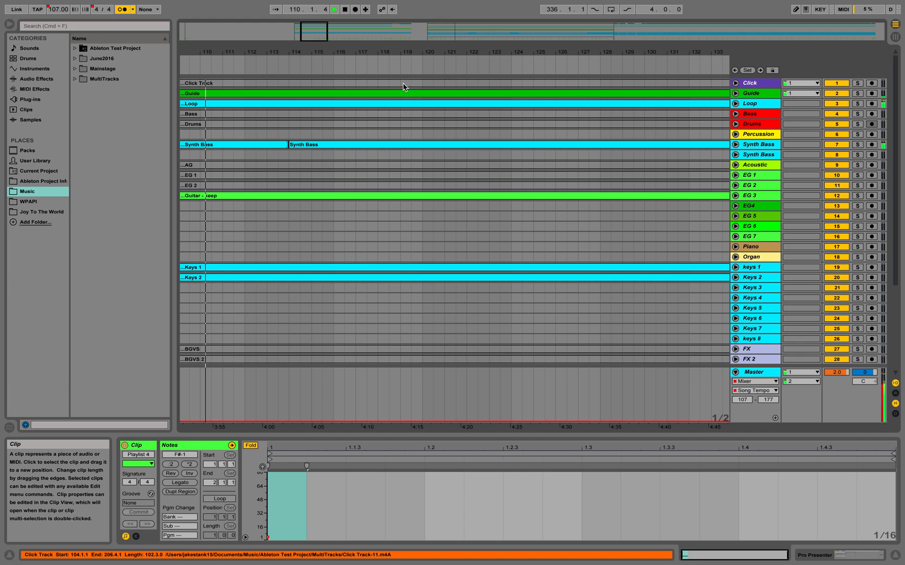
pyautogui.scroll(-5, 403, 83)
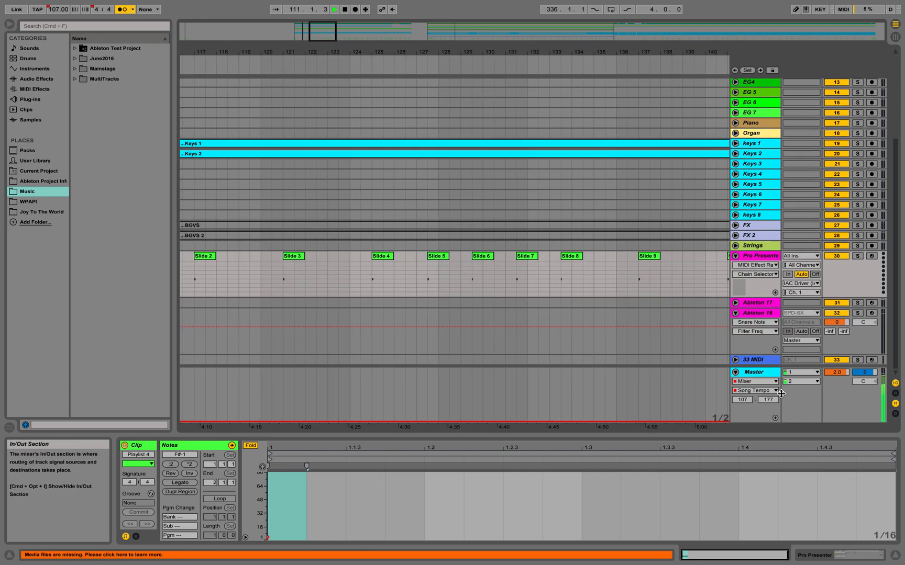
pyautogui.click(755, 390)
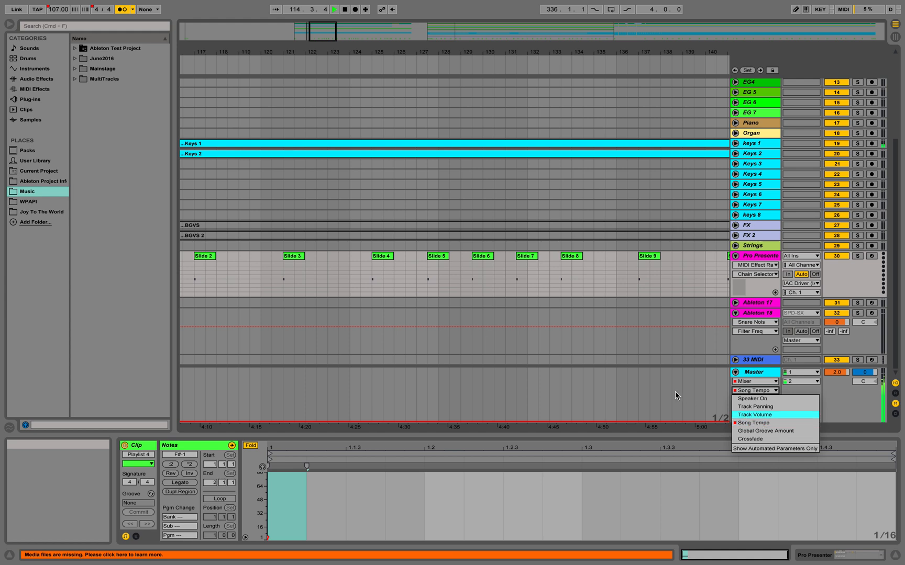
pyautogui.click(644, 388)
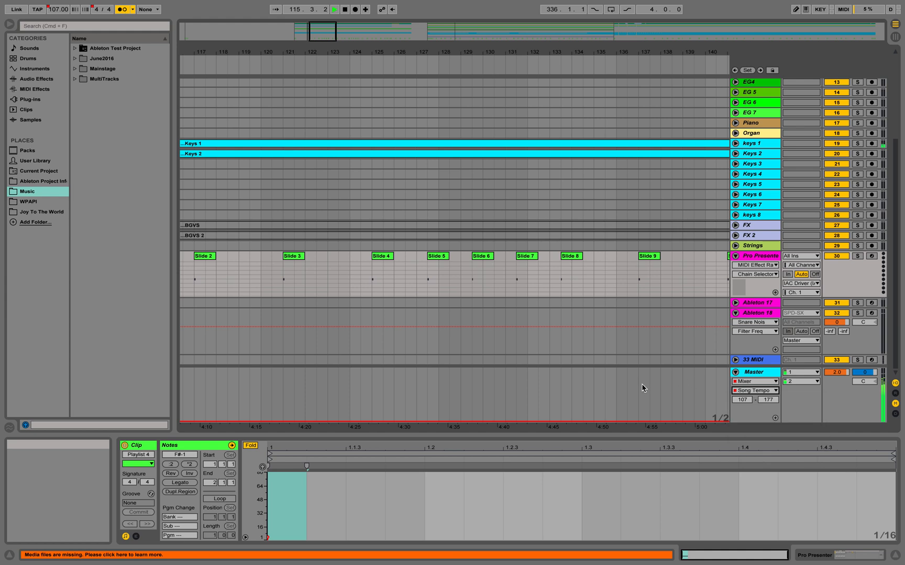
# Examine the Master tempo automation at the starts of Shadow Step and Good Grace, then return to Every Beat.
pyautogui.hscroll(15, 643, 388)
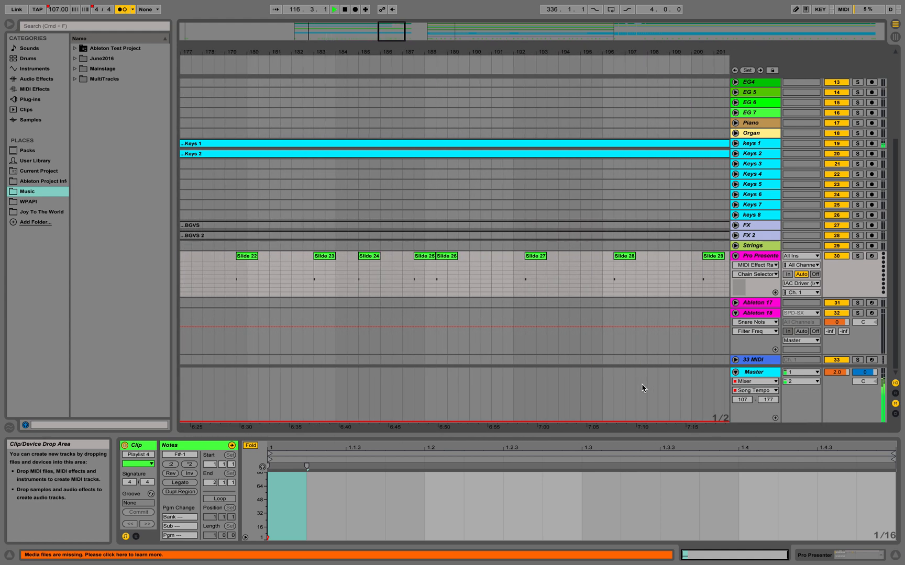
pyautogui.hscroll(2, 643, 388)
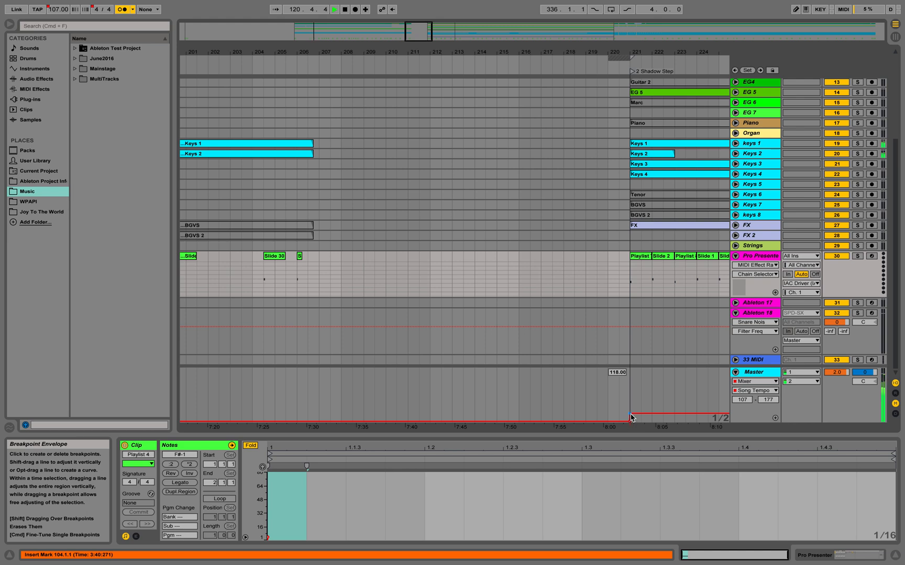
pyautogui.hscroll(15, 631, 417)
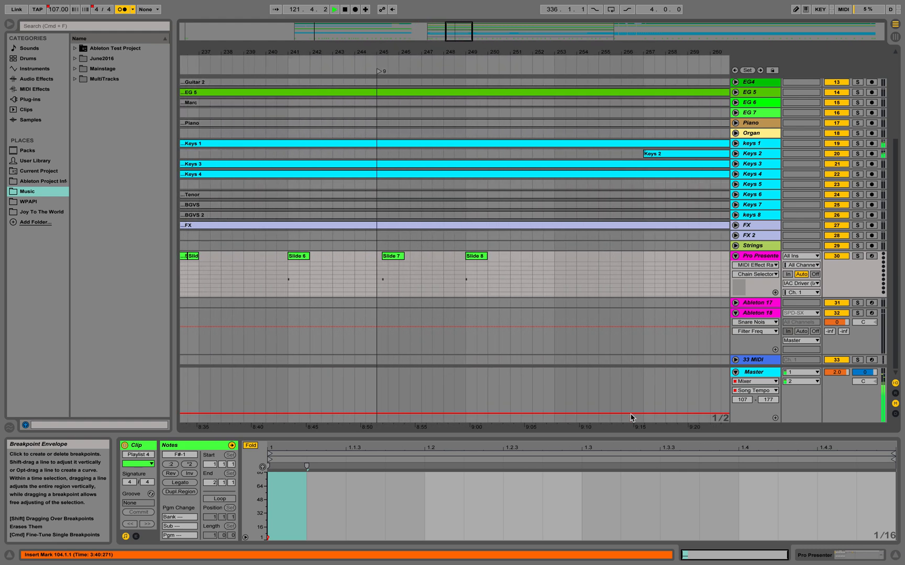
pyautogui.hscroll(16, 631, 417)
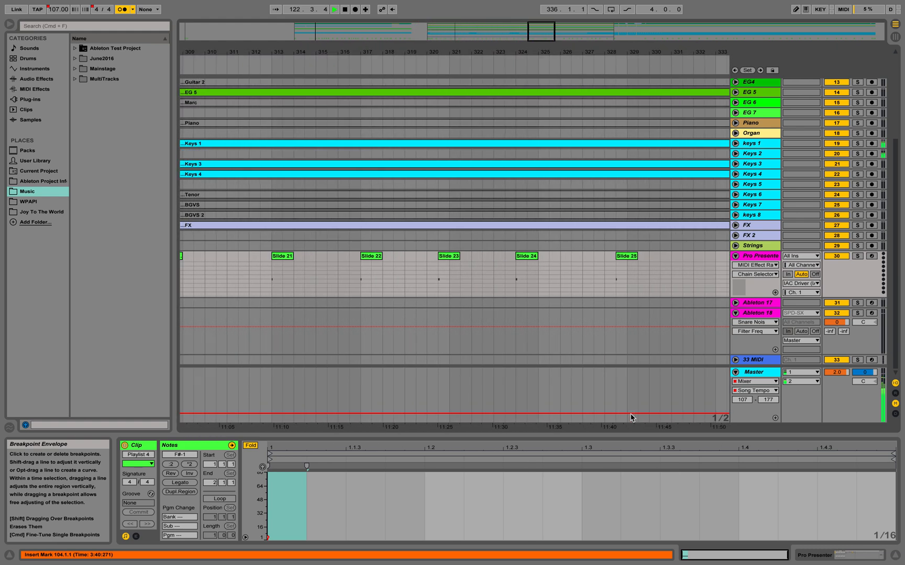
pyautogui.hscroll(7, 630, 417)
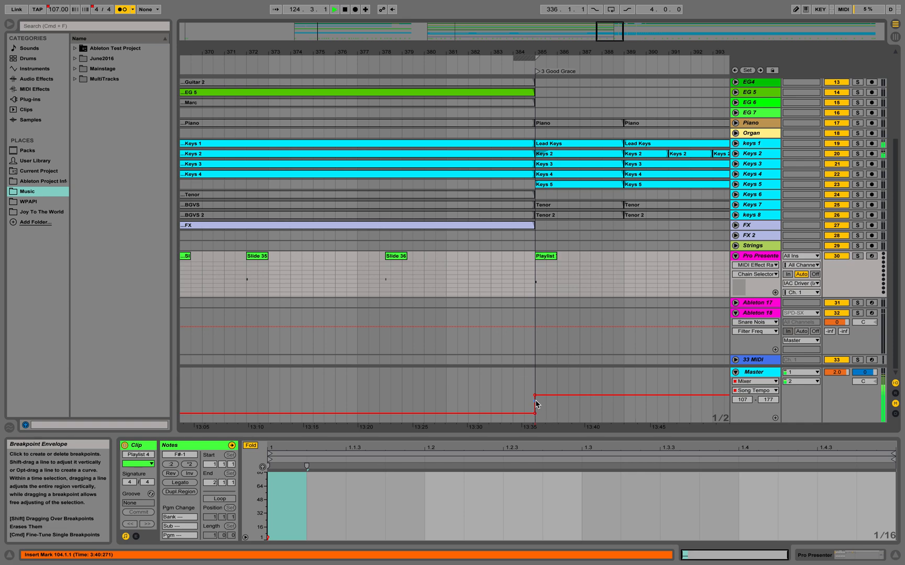
pyautogui.hscroll(-20, 536, 399)
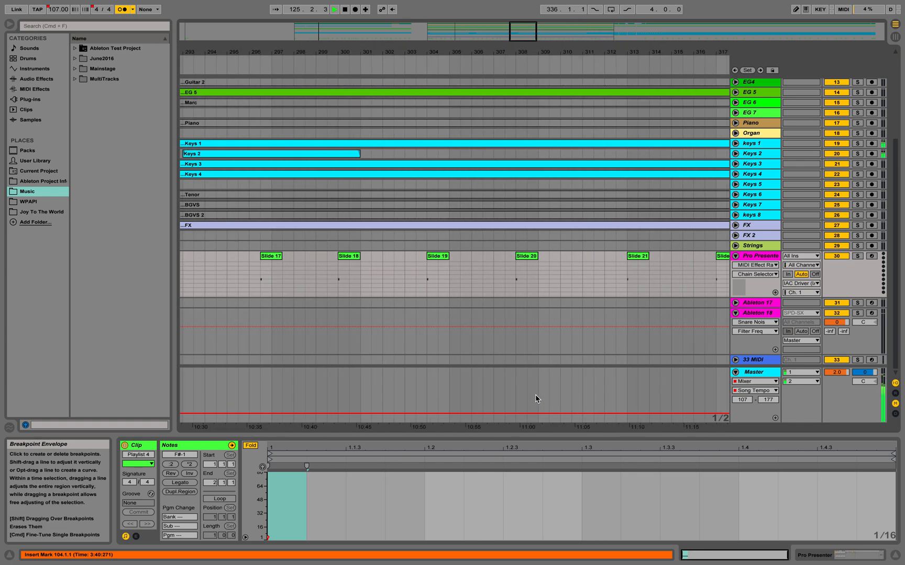
pyautogui.hscroll(-6, 535, 399)
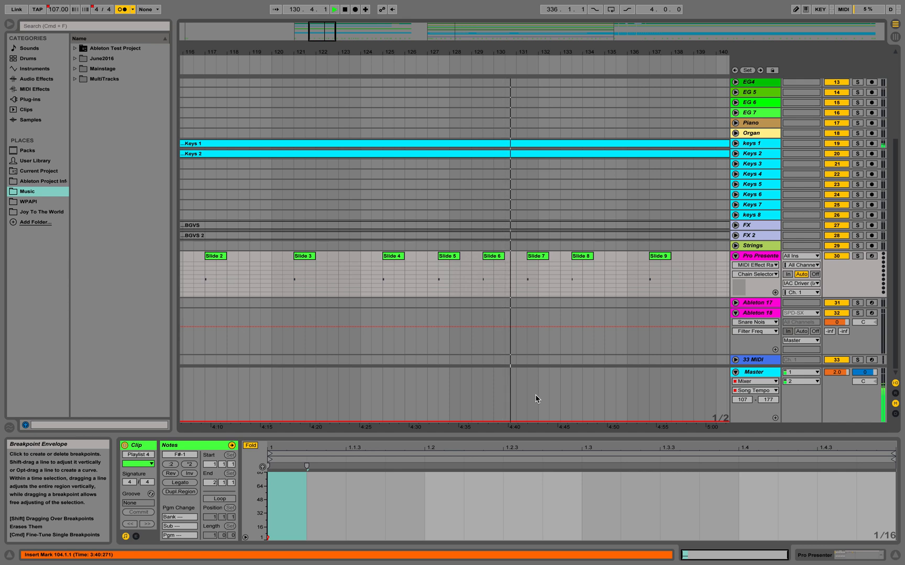
# Stop playback, restart it from the Preroll locator and look closely at the Playlist 3 and Slide 1 clips.
pyautogui.press('space')
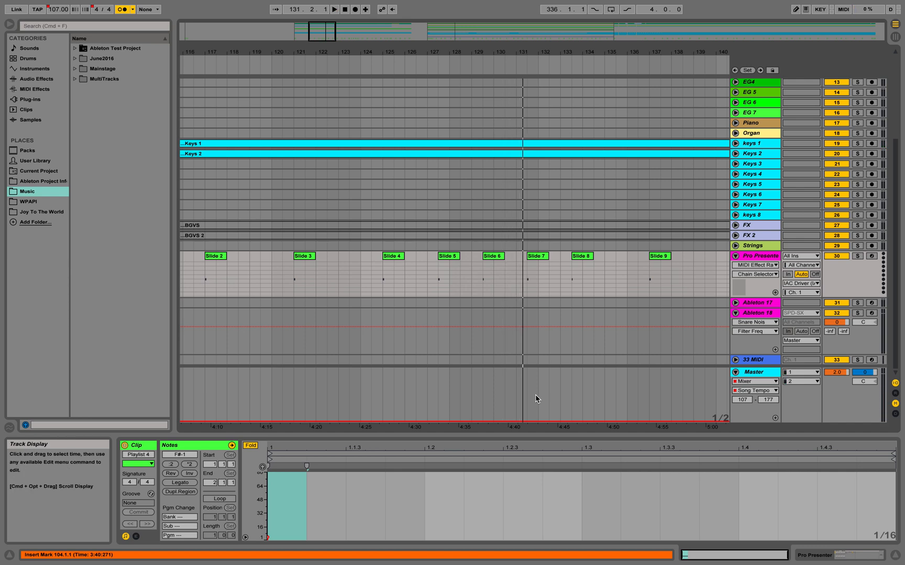
pyautogui.hotkey('alt', 'Left')
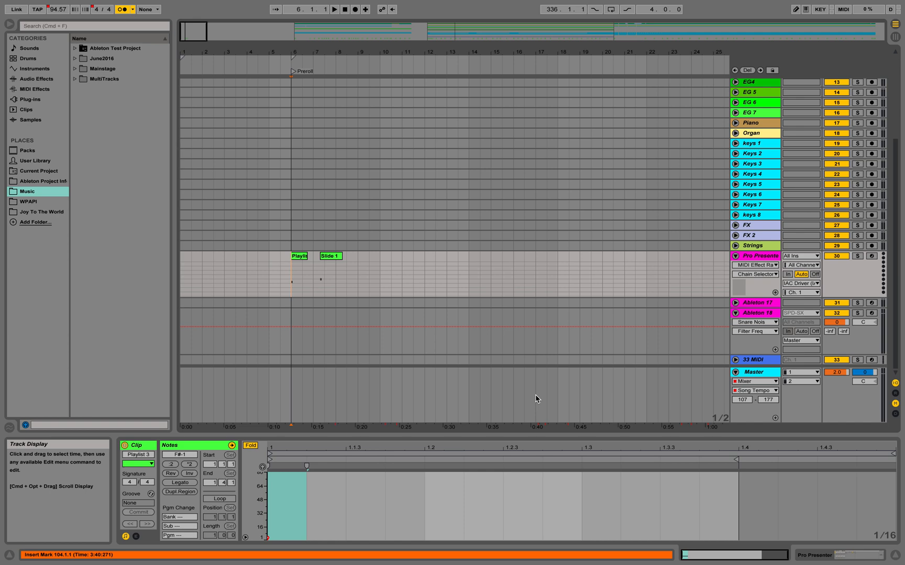
pyautogui.press('space')
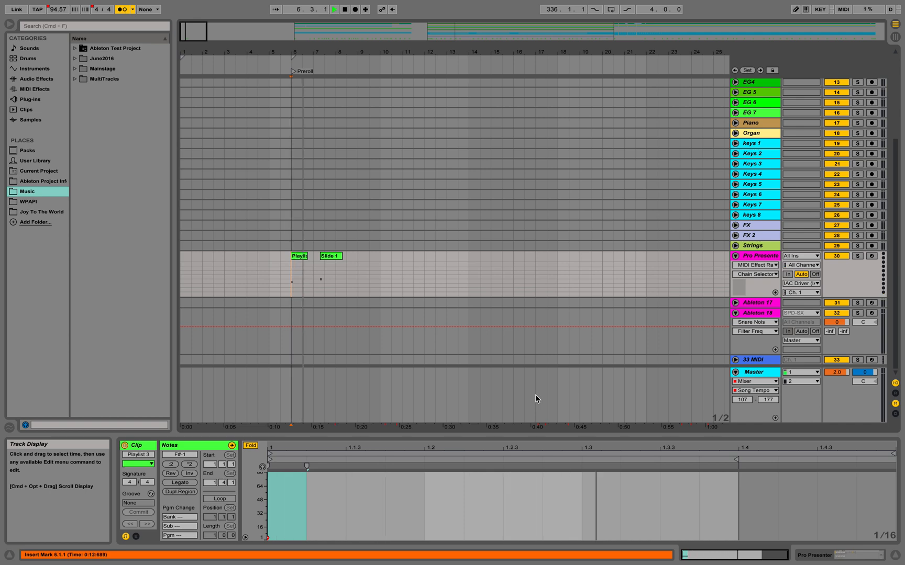
pyautogui.press('+')
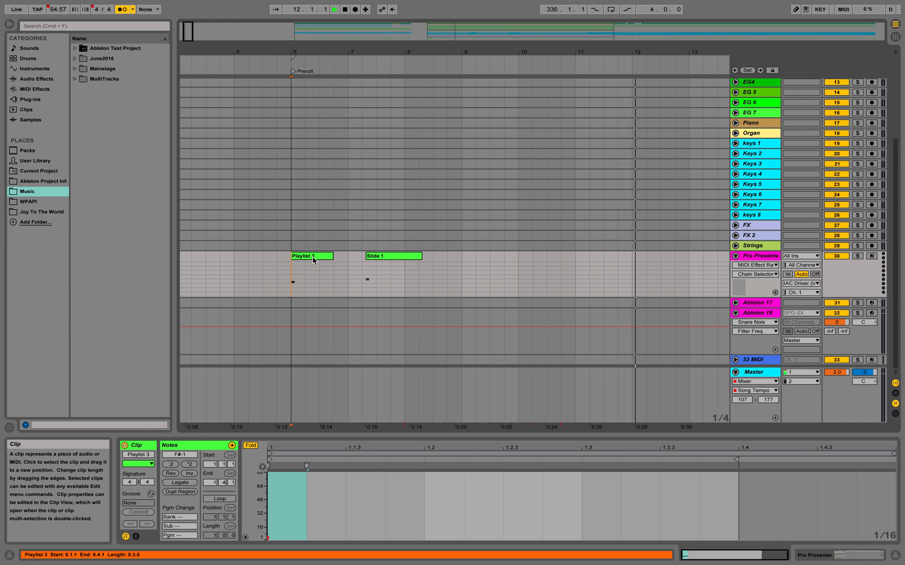
pyautogui.press('-')
pyautogui.press('-')
# Examine the Master Song Tempo automation between the Preroll and Every Beat locators.
pyautogui.click(772, 391)
pyautogui.click(771, 392)
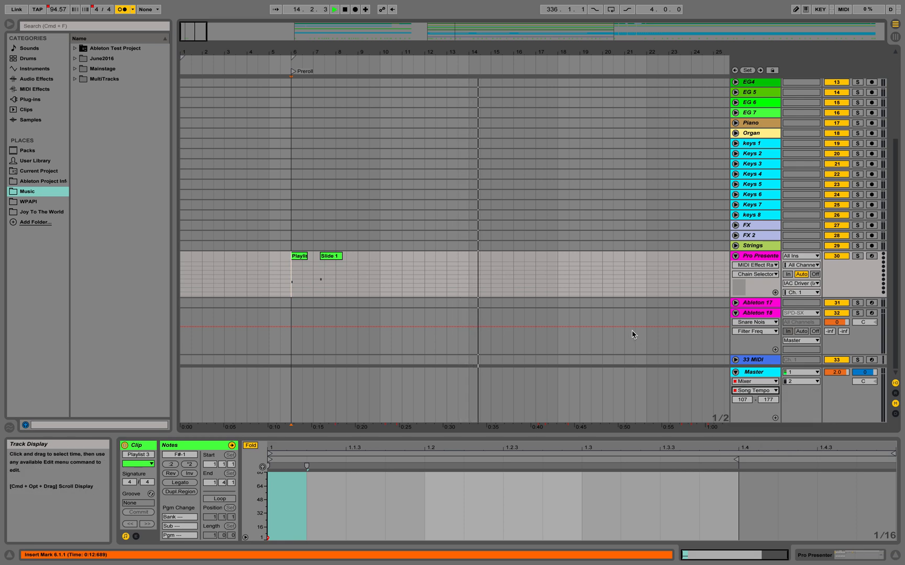
pyautogui.hscroll(2, 633, 334)
pyautogui.press('-')
pyautogui.press('-')
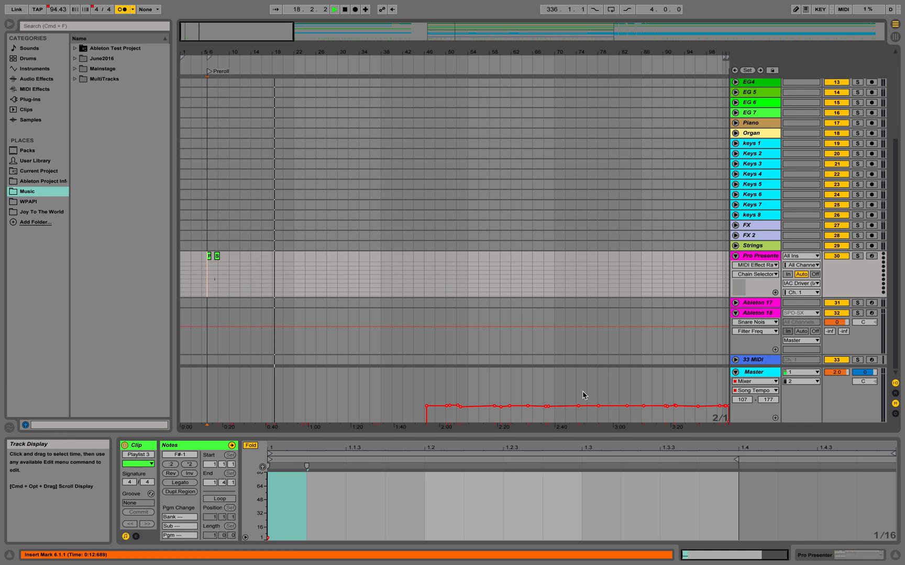
pyautogui.moveTo(460, 408)
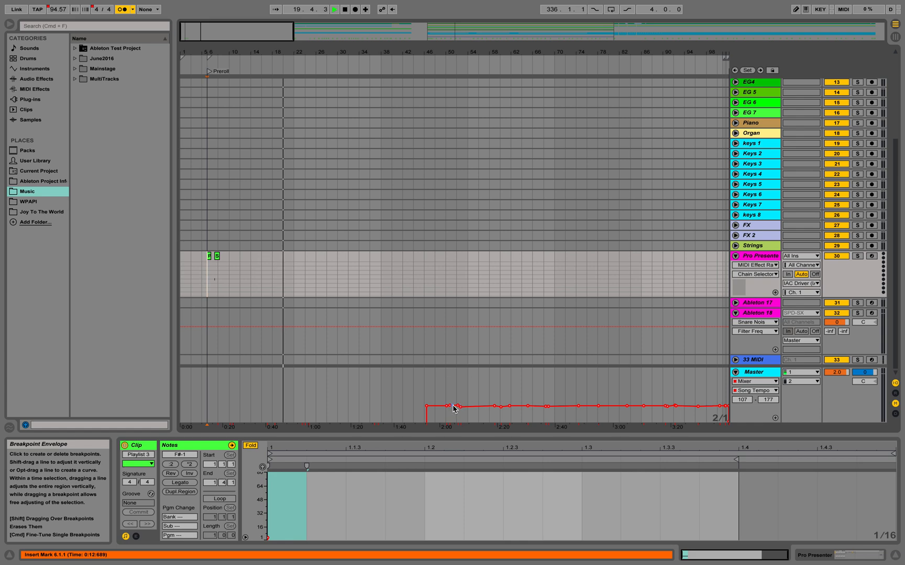
pyautogui.hscroll(5, 398, 410)
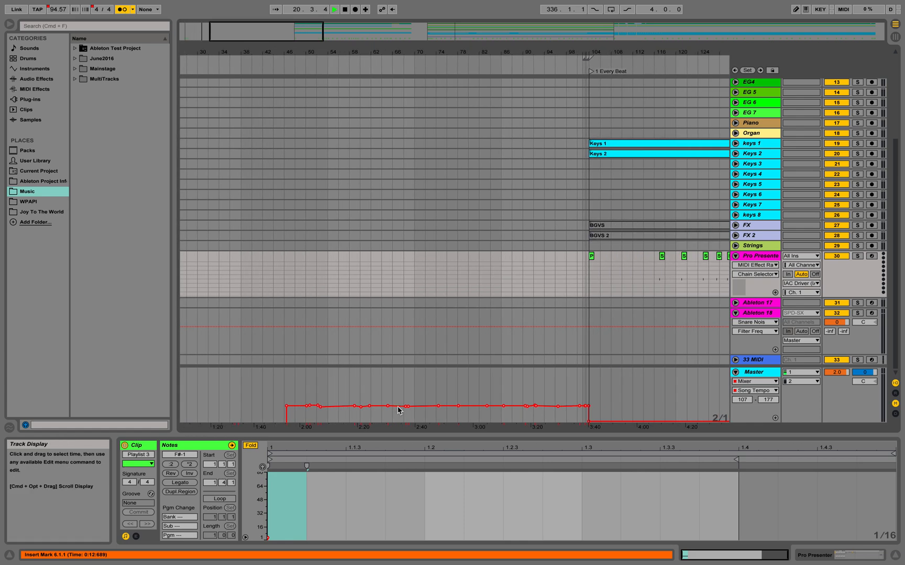
# Play from the Every Beat locator, open the time signature marker at bar 104 for editing and cancel the edit.
pyautogui.click(579, 65)
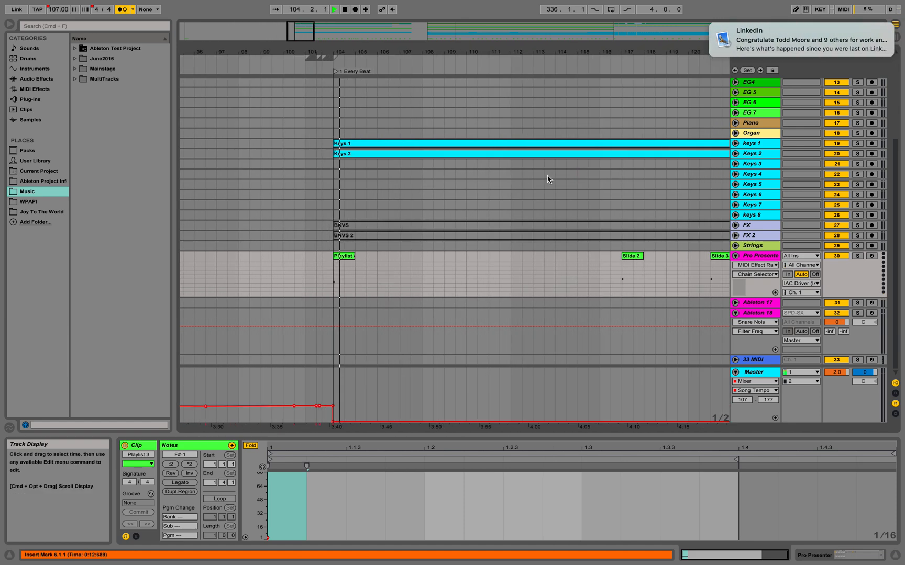
pyautogui.press('+')
pyautogui.scroll(5, 548, 180)
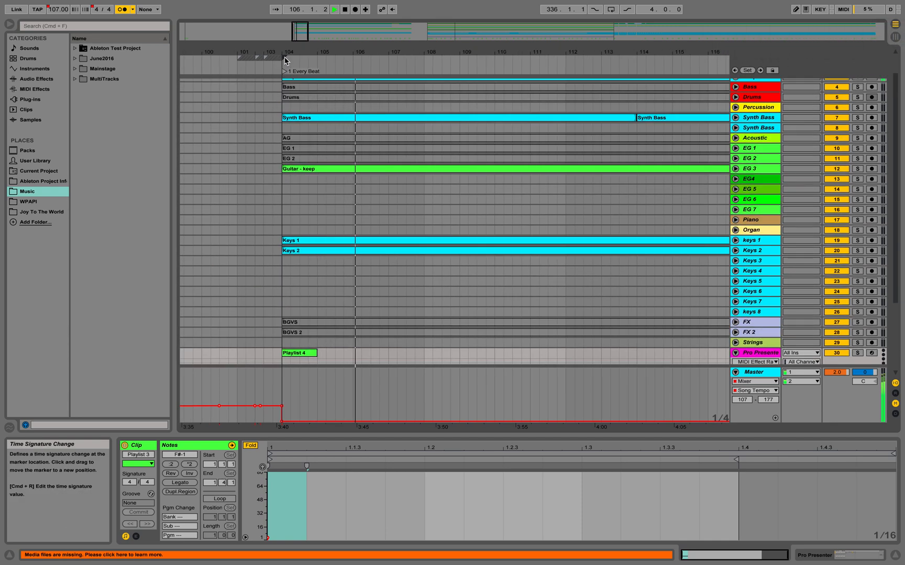
pyautogui.rightClick(285, 60)
pyautogui.click(309, 63)
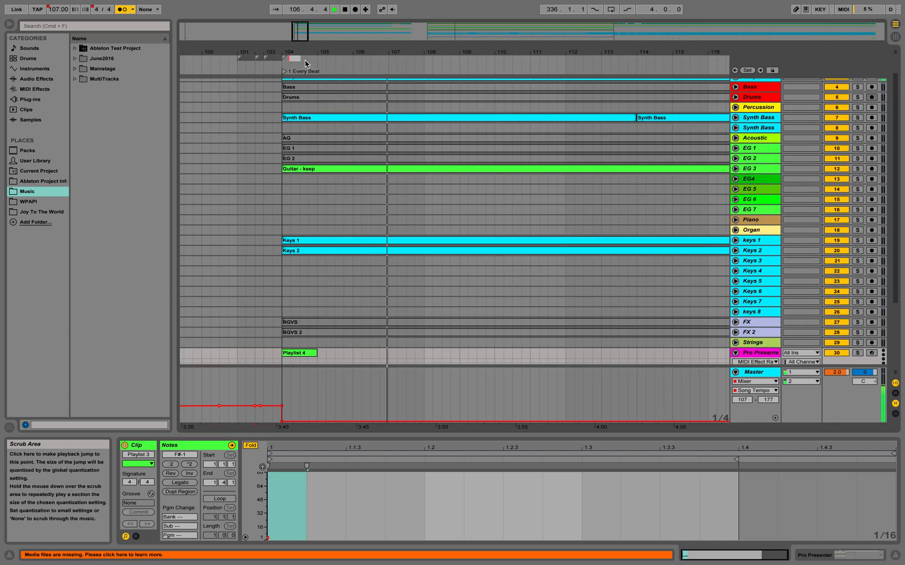
pyautogui.press('Escape')
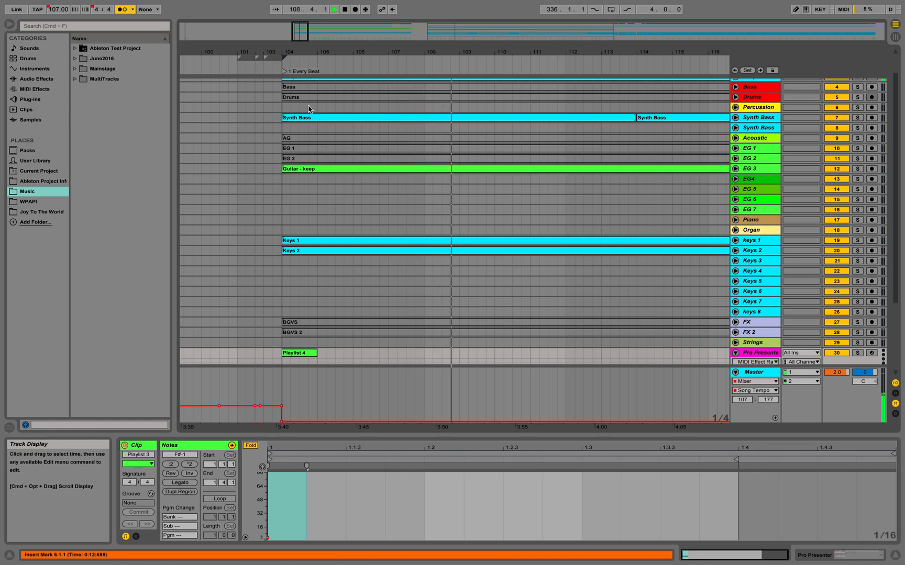
# Delete the empty time from bar 207 to bar 221 between Every Beat and Shadow Step across the tracks.
pyautogui.scroll(-1, 309, 108)
pyautogui.hscroll(2, 309, 108)
pyautogui.scroll(4, 309, 108)
pyautogui.hscroll(1, 309, 108)
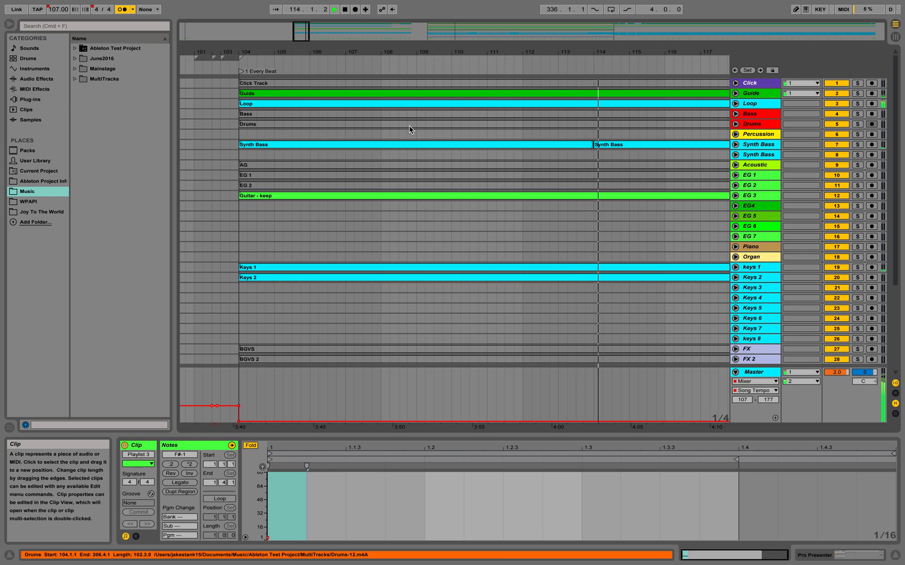
pyautogui.press('-')
pyautogui.press('-')
pyautogui.hscroll(20, 440, 143)
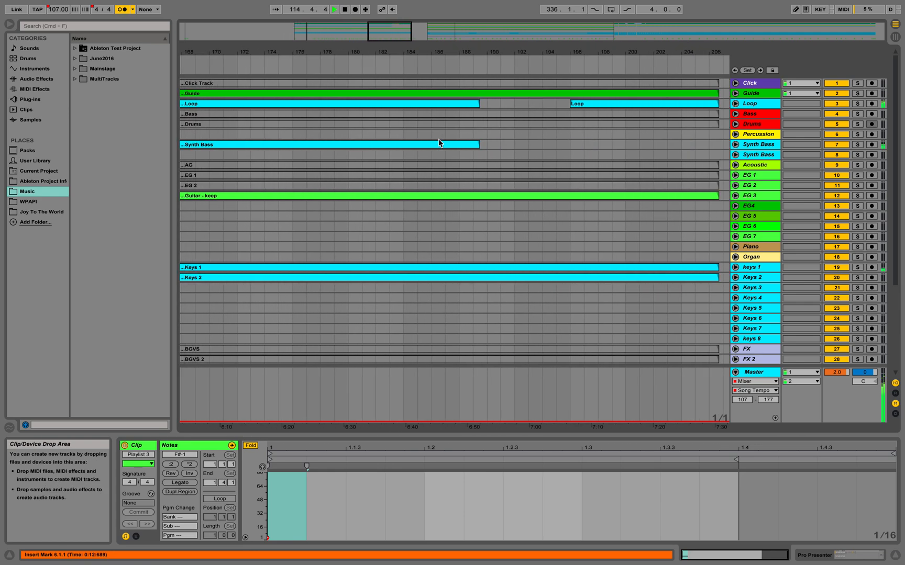
pyautogui.hscroll(12, 438, 143)
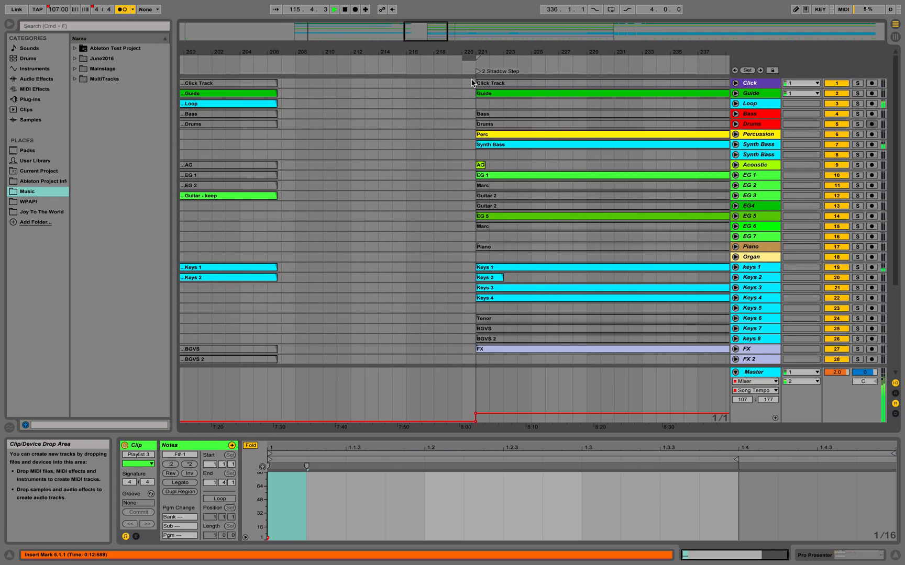
pyautogui.moveTo(283, 84); pyautogui.dragTo(474, 368)
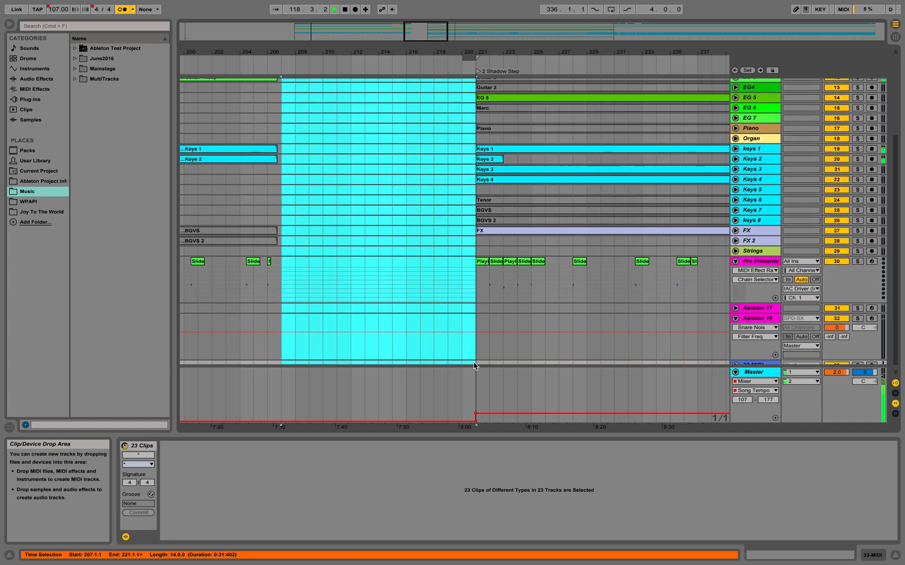
pyautogui.scroll(5, 400, 218)
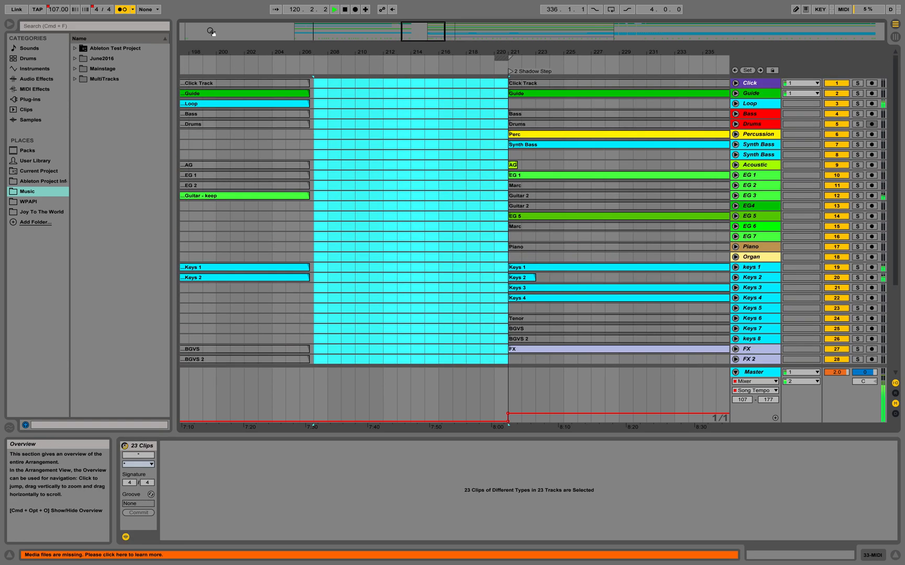
pyautogui.moveTo(129, 3)
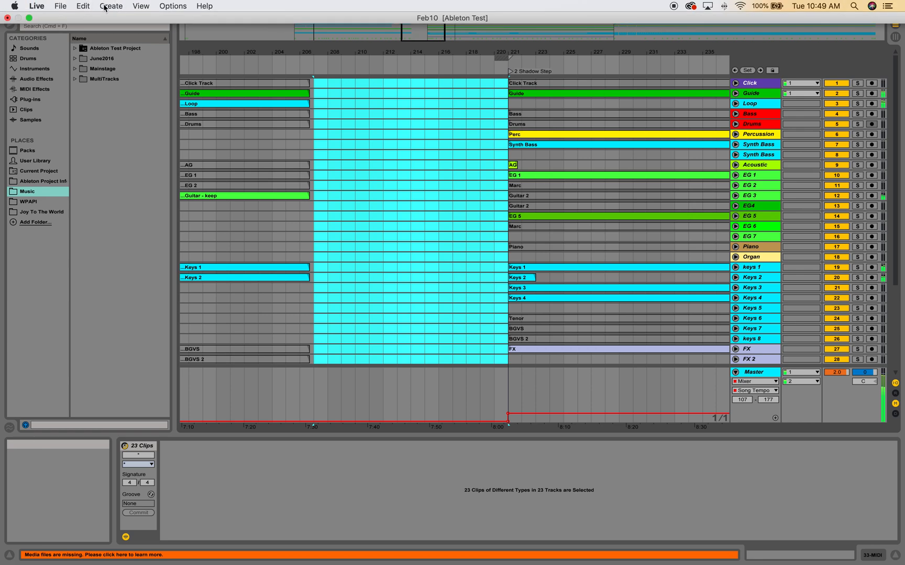
pyautogui.click(84, 5)
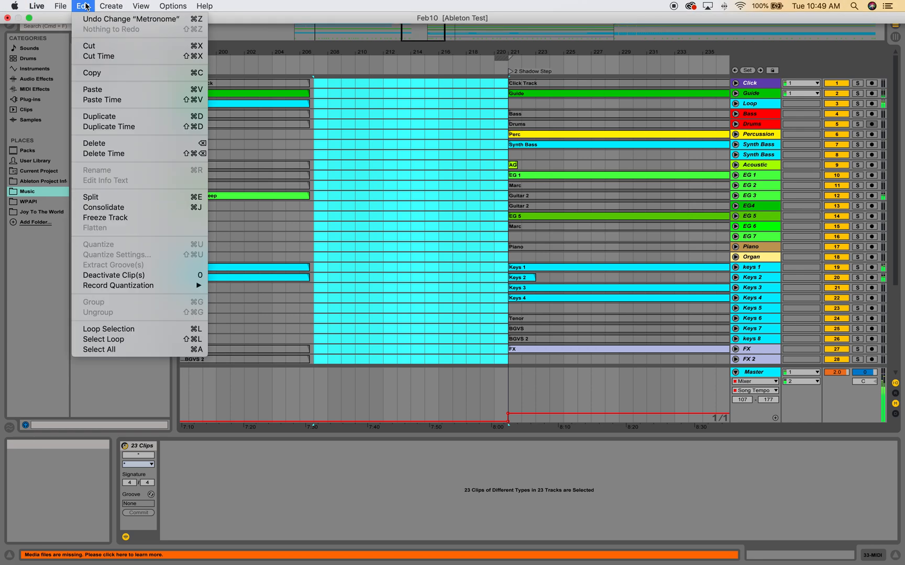
pyautogui.click(94, 156)
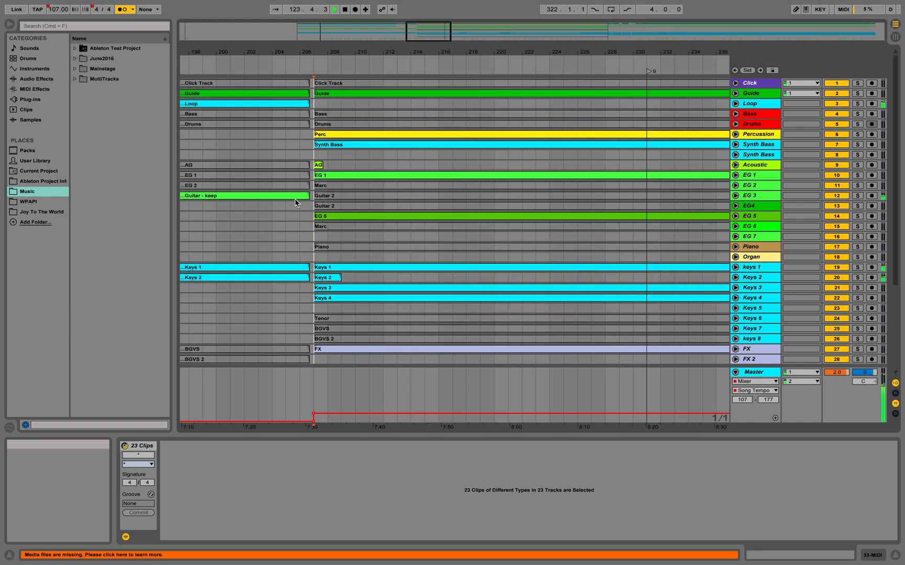
# Unfold the Guide track and select the section from bar 208 to bar 210 across all the song's tracks.
pyautogui.press('+')
pyautogui.press('+')
pyautogui.press('+')
pyautogui.press('+')
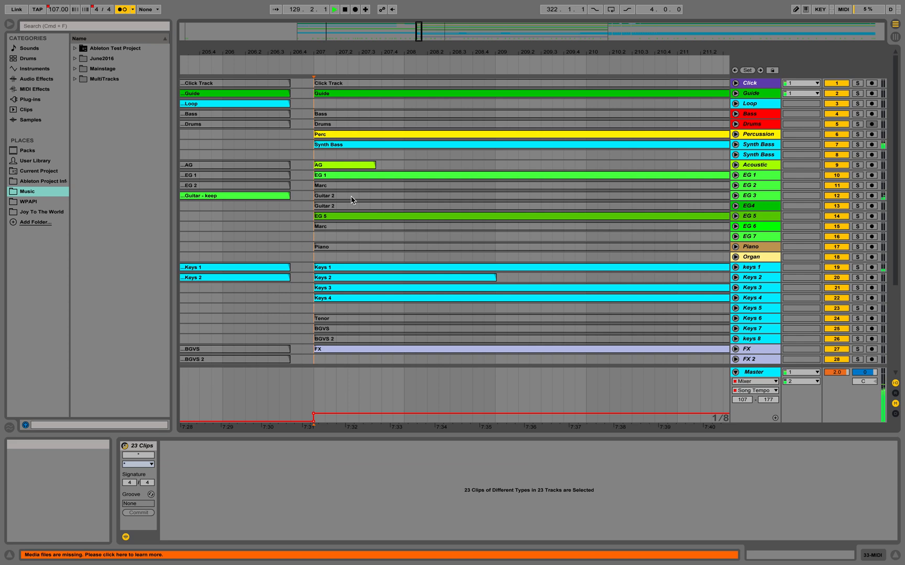
pyautogui.click(735, 94)
pyautogui.moveTo(405, 135); pyautogui.dragTo(677, 350)
pyautogui.scroll(3, 558, 210)
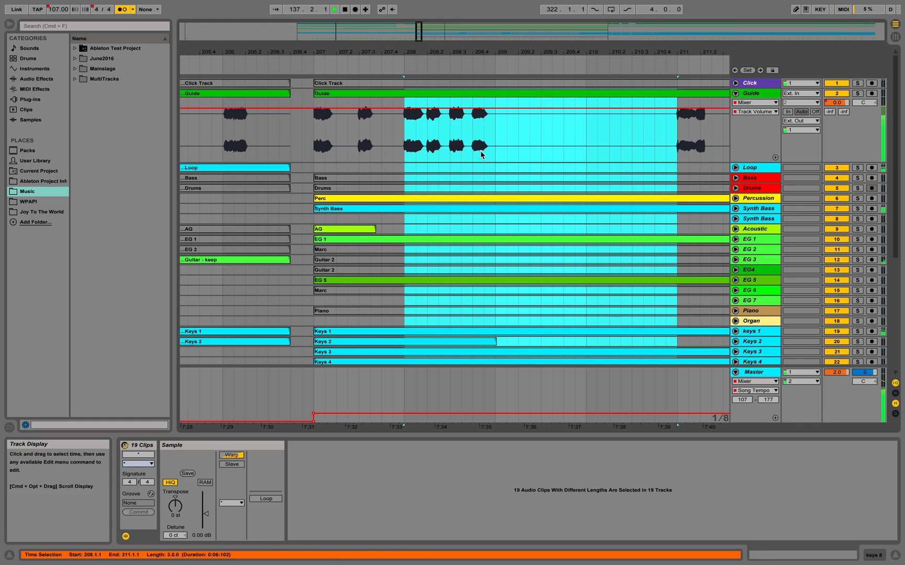
pyautogui.scroll(-5, 485, 190)
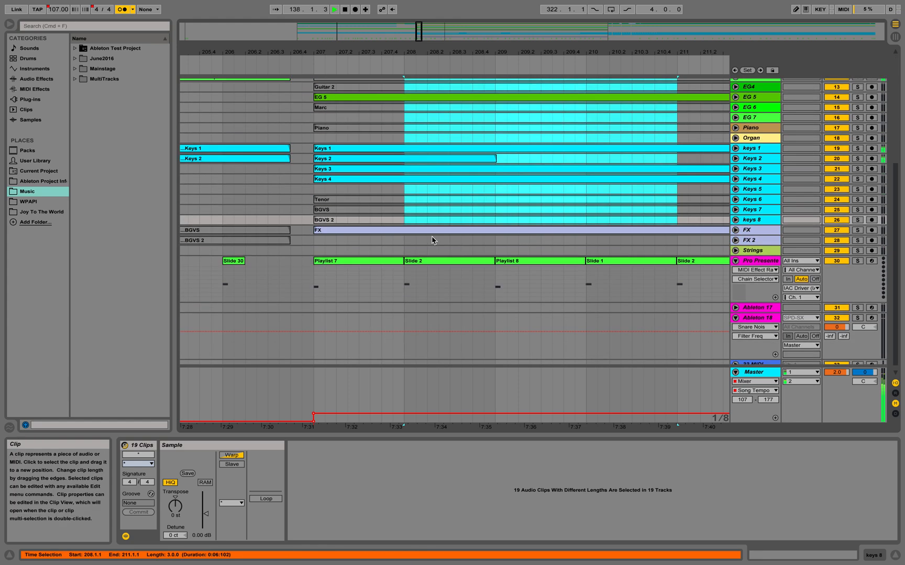
pyautogui.moveTo(406, 246); pyautogui.dragTo(587, 73)
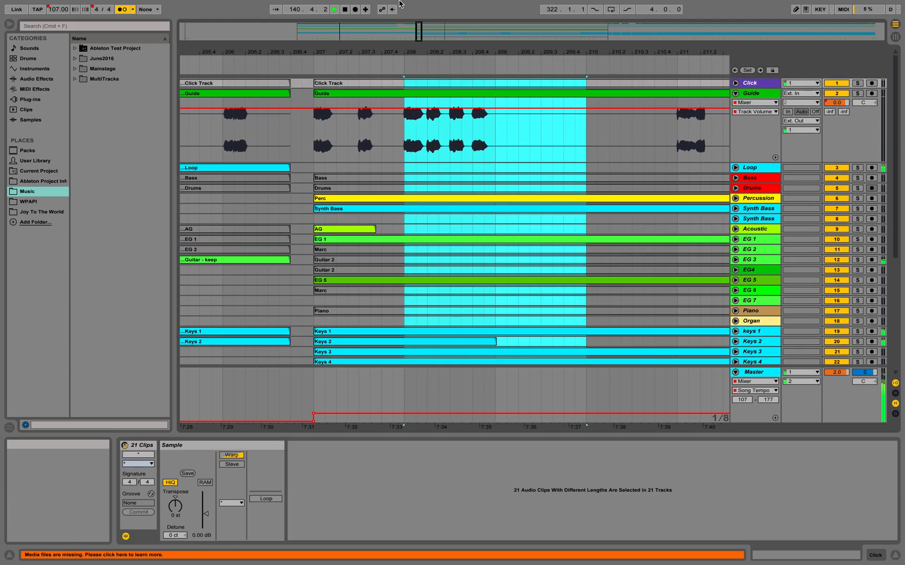
# Insert silence twice at bar 208 across the selected tracks, using the selected two-bar length each time.
pyautogui.moveTo(230, 4)
pyautogui.click(181, 6)
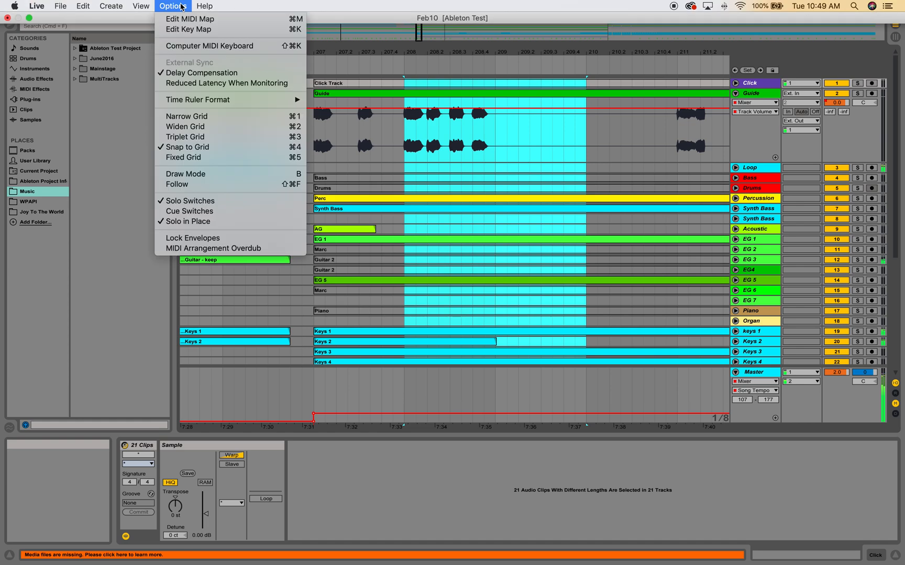
pyautogui.moveTo(123, 3)
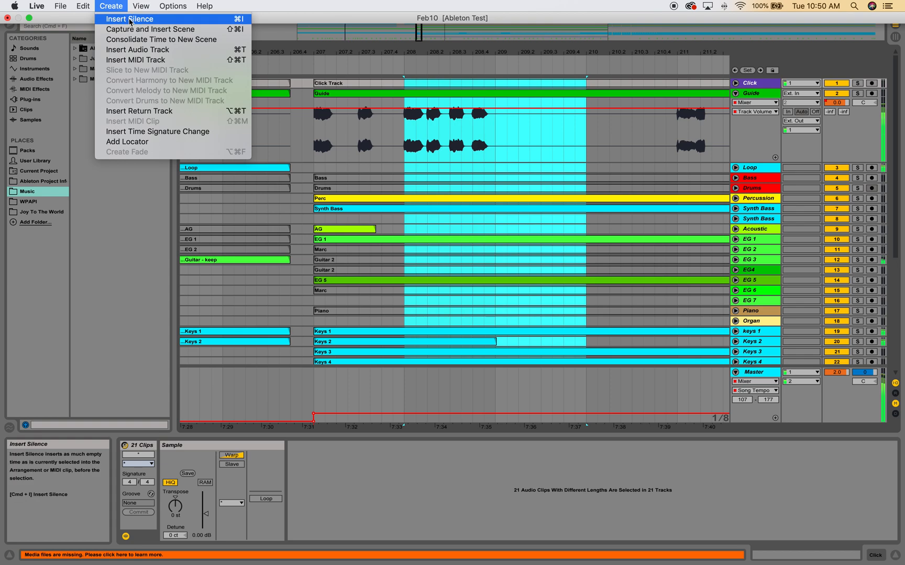
pyautogui.click(130, 21)
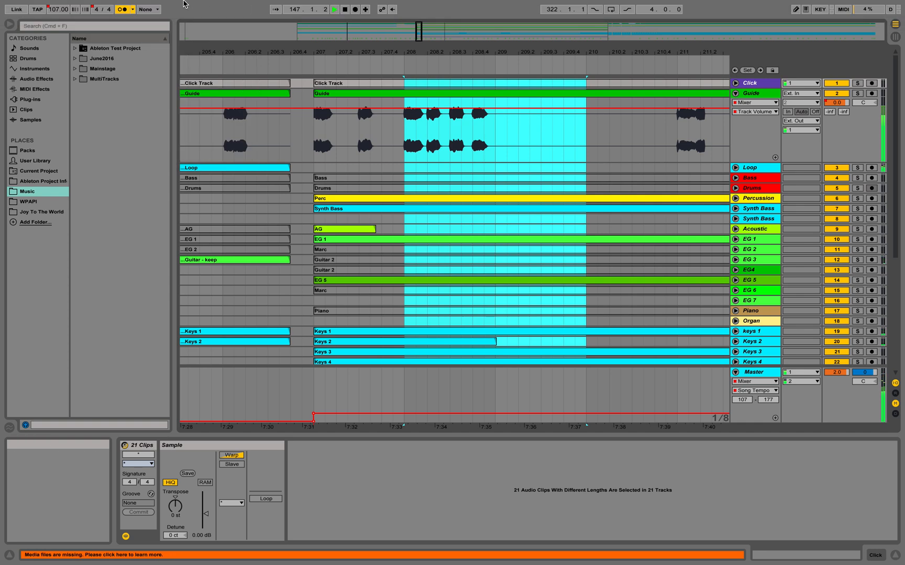
pyautogui.click(111, 6)
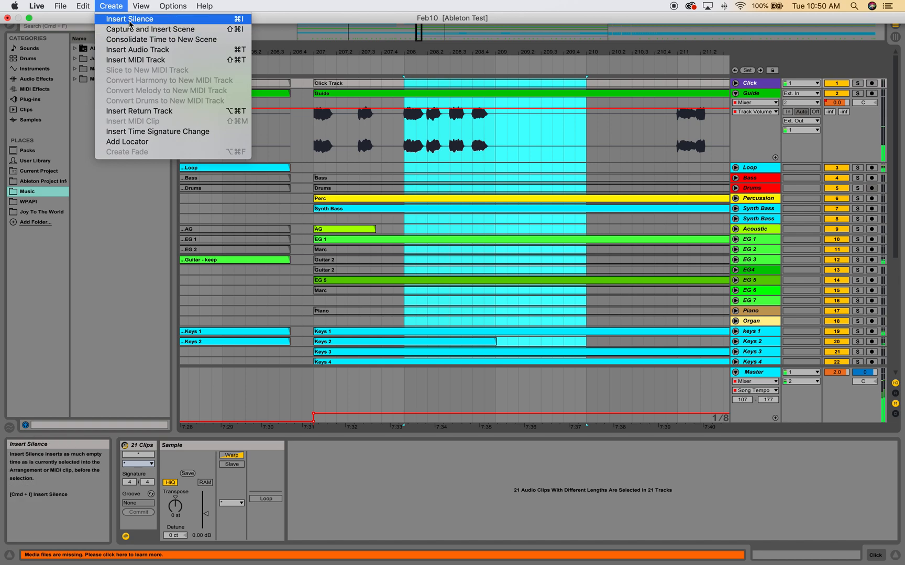
pyautogui.click(130, 21)
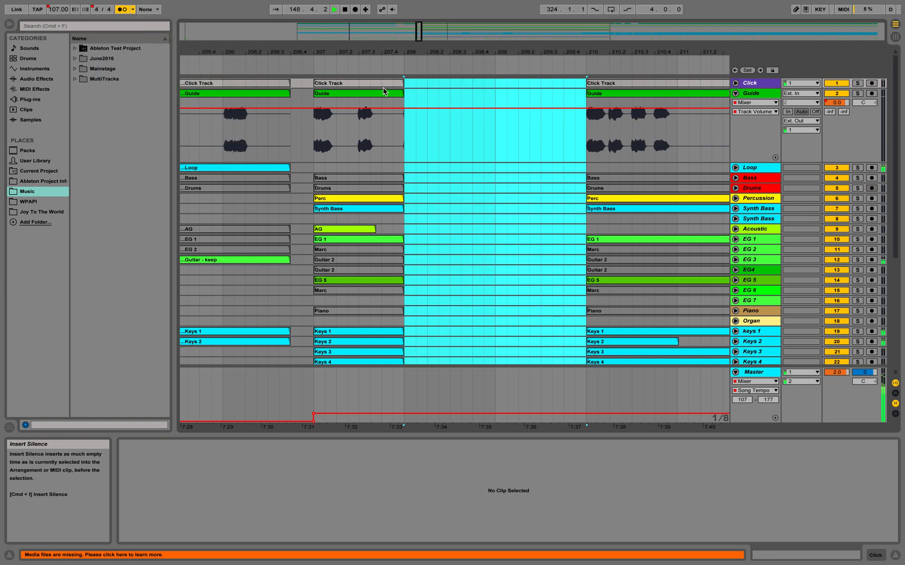
pyautogui.click(108, 6)
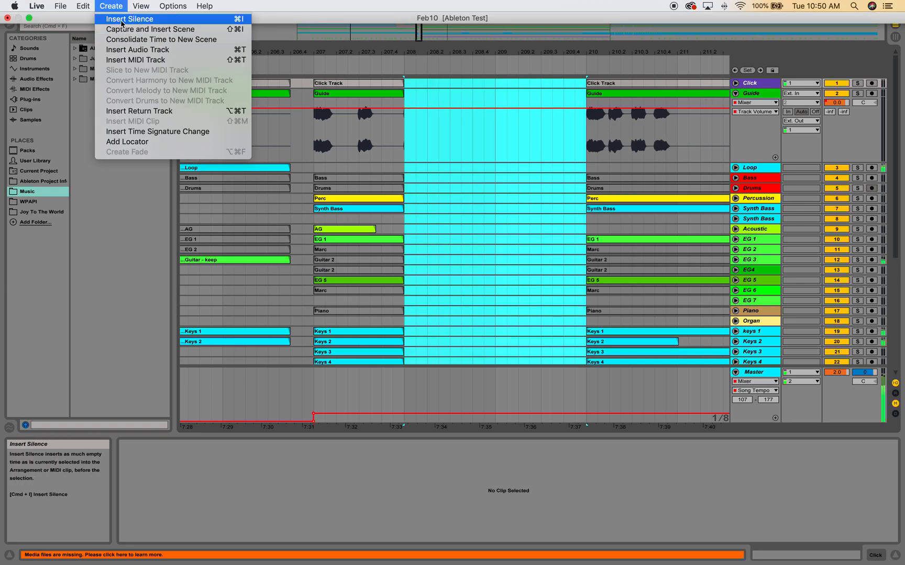
pyautogui.click(114, 21)
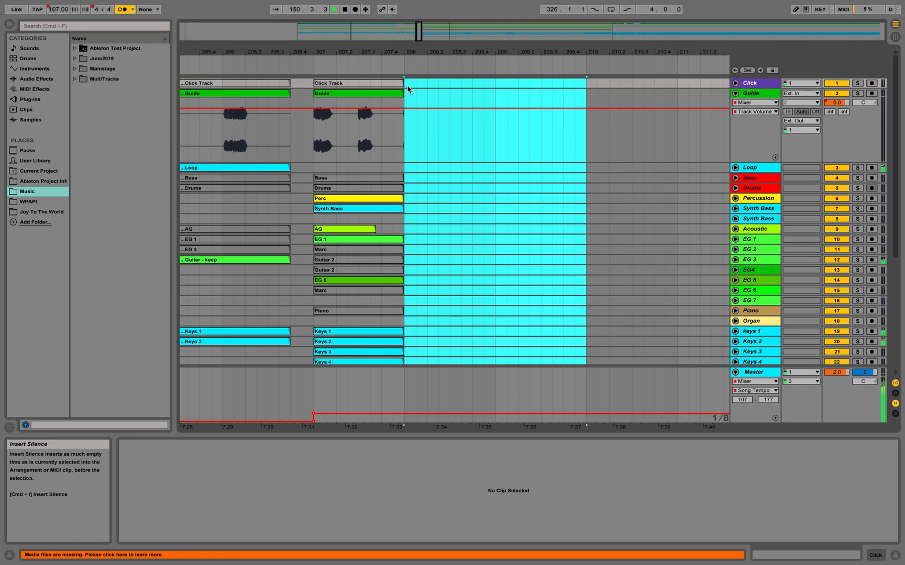
# Paste the copied two-bar section at bar 208 and again at bar 210 across the tracks.
pyautogui.click(408, 85)
pyautogui.press('super+v')
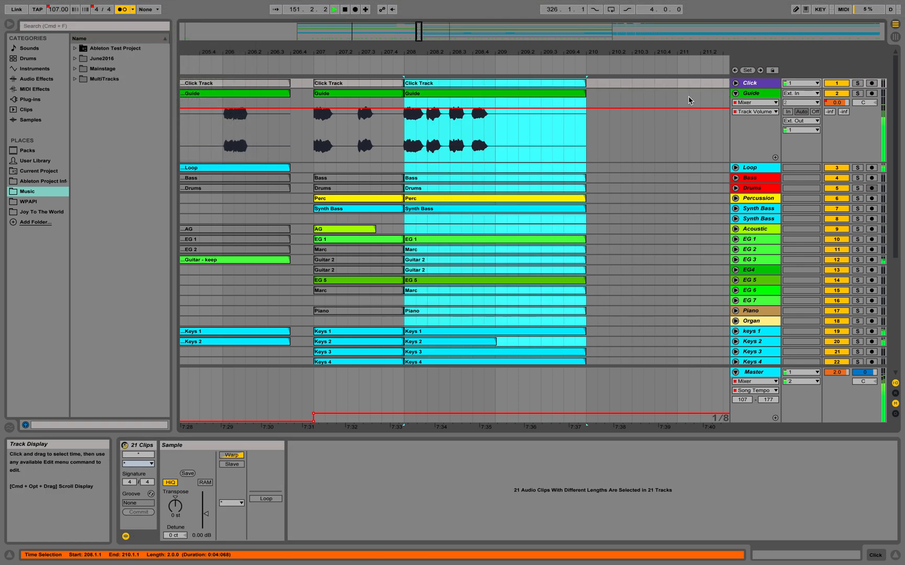
pyautogui.click(590, 86)
pyautogui.press('super+v')
# Undo both pasted sections and both silence insertions.
pyautogui.hscroll(5, 591, 84)
pyautogui.hscroll(-1, 590, 84)
pyautogui.press('super+z')
pyautogui.press('super+z')
pyautogui.press('super+z')
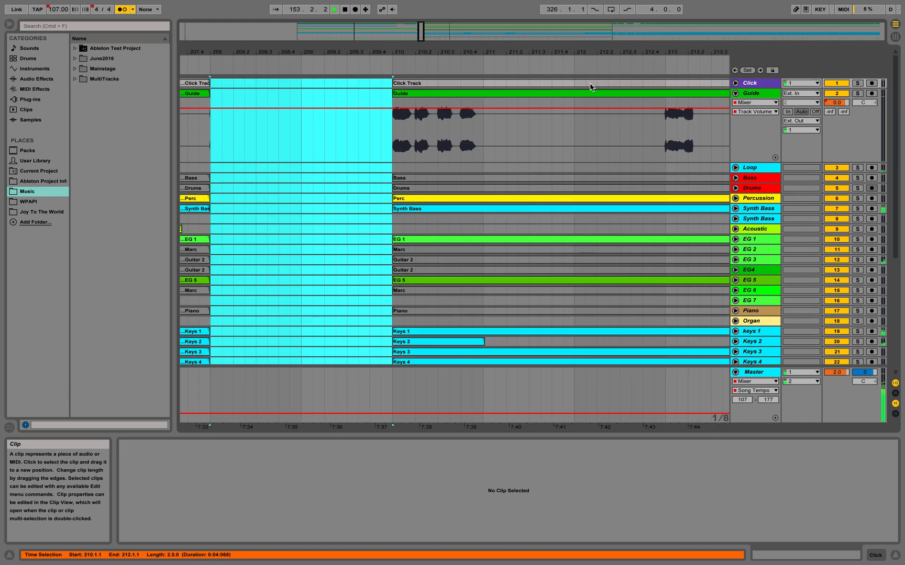
pyautogui.press('super+z')
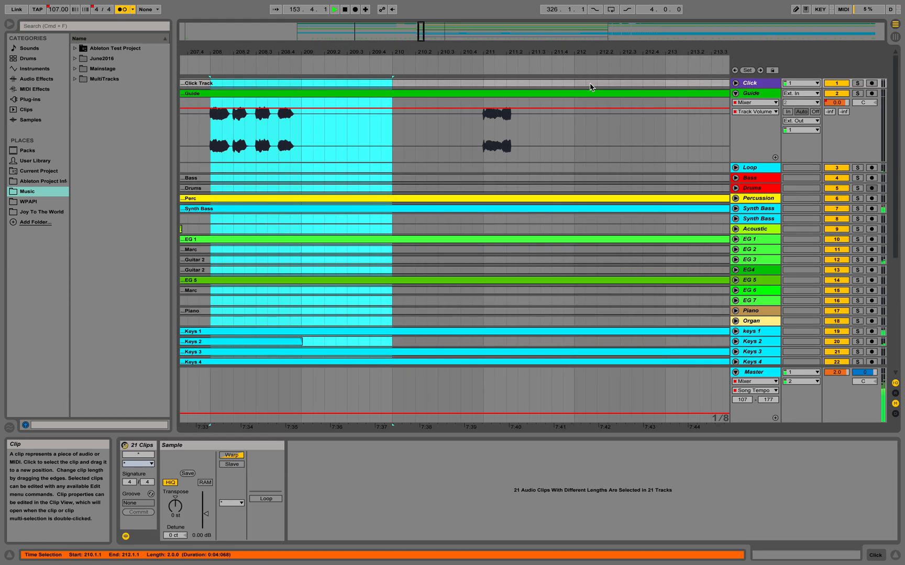
# Fold the Guide track and show the full Every Beat song with the start of the following song.
pyautogui.click(454, 153)
pyautogui.hscroll(-8, 454, 153)
pyautogui.press('-')
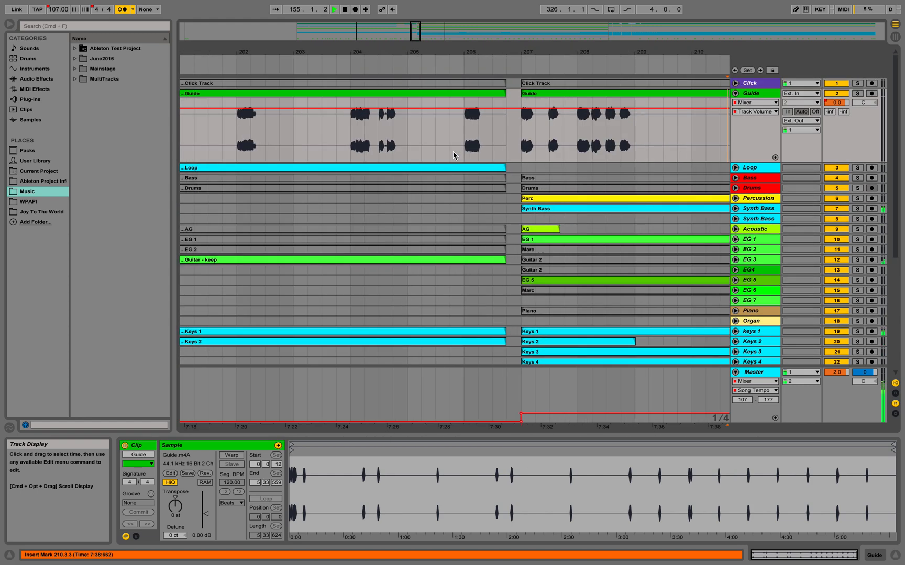
pyautogui.press('-')
pyautogui.press('-')
pyautogui.press('-')
pyautogui.press('-')
pyautogui.press('-')
pyautogui.press('-')
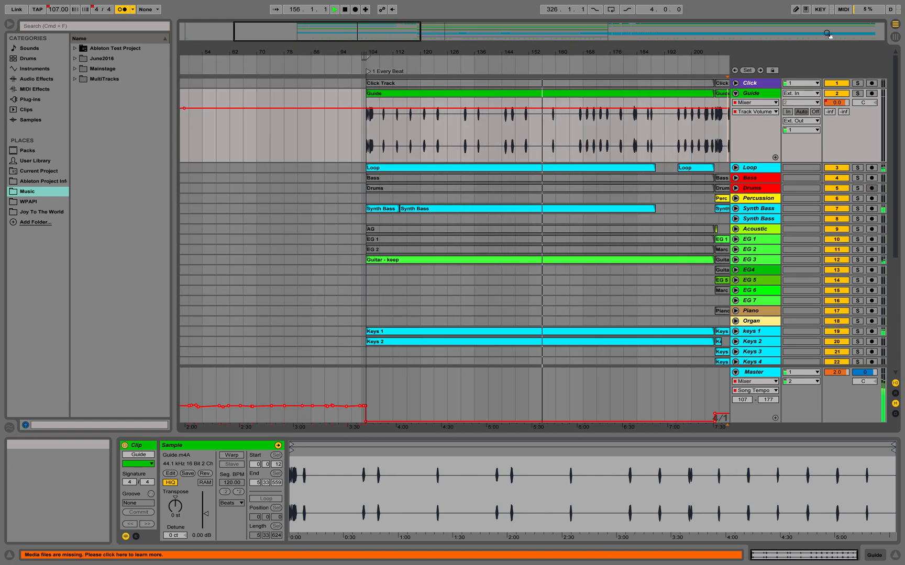
pyautogui.click(735, 93)
pyautogui.hscroll(5, 541, 140)
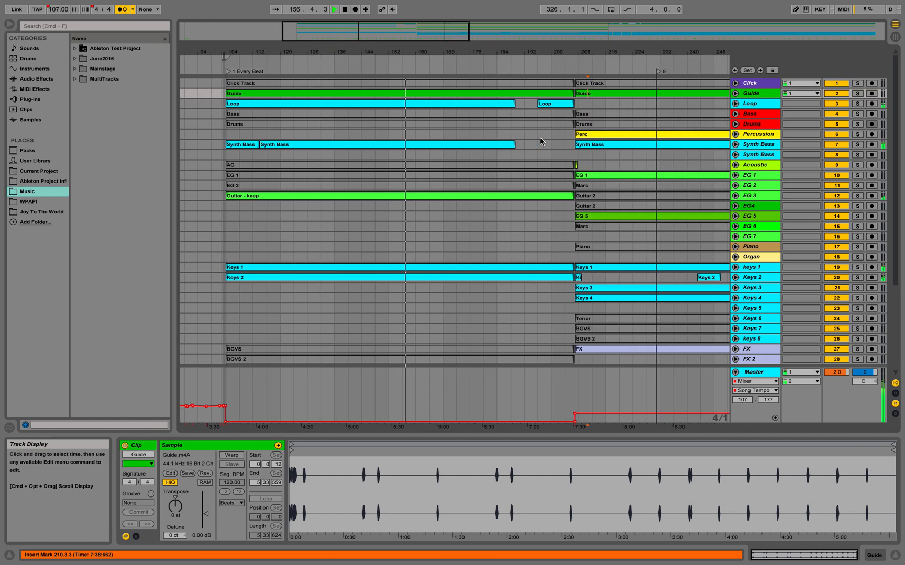
# Switch to the Session View and look over the song scenes and their clips across the tracks.
pyautogui.click(896, 42)
pyautogui.hscroll(3, 604, 167)
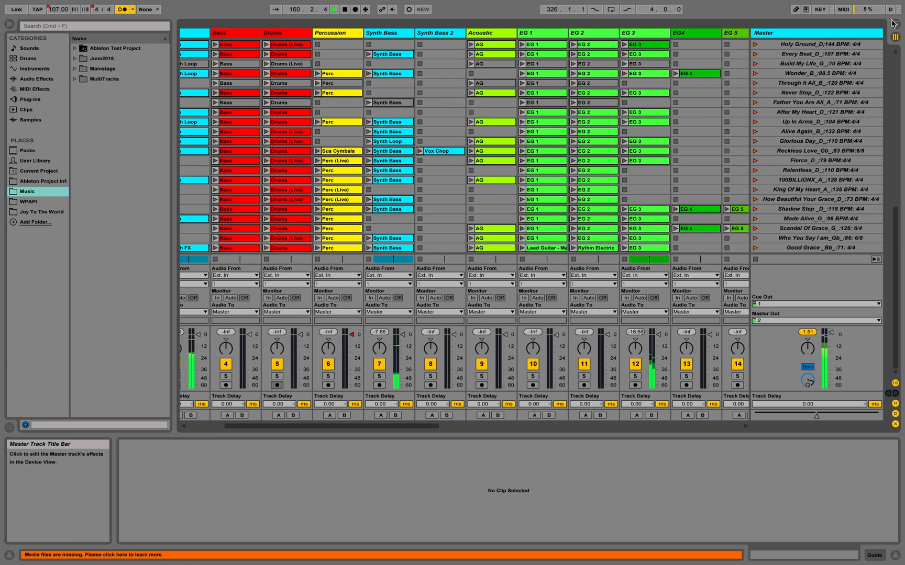
pyautogui.hscroll(3, 692, 165)
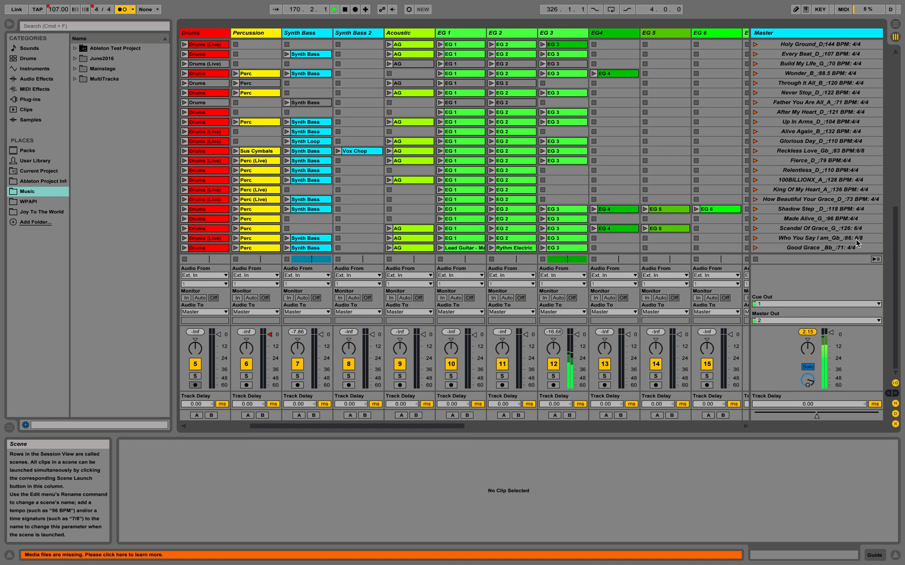
pyautogui.hscroll(-5, 670, 212)
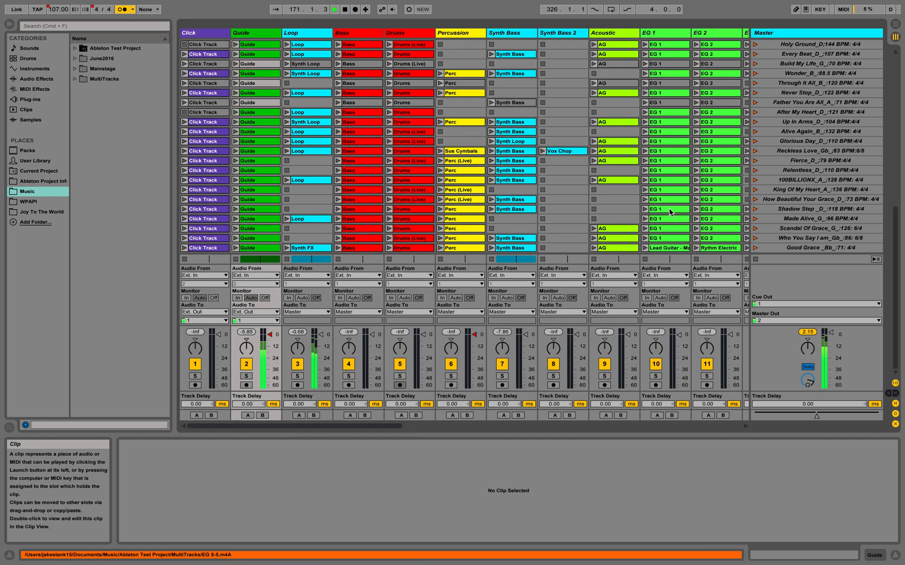
# Insert a new scene below the Good Grace scene.
pyautogui.rightClick(791, 250)
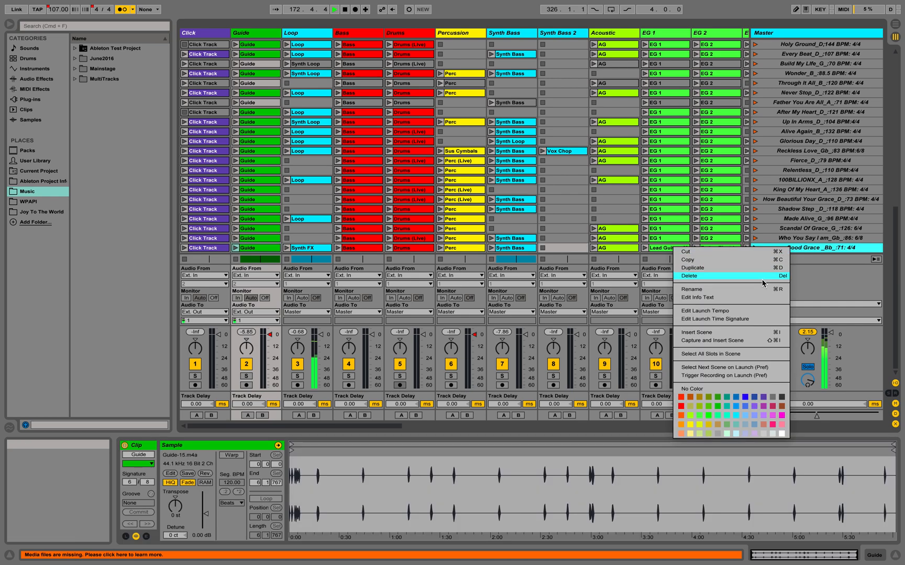
pyautogui.click(740, 336)
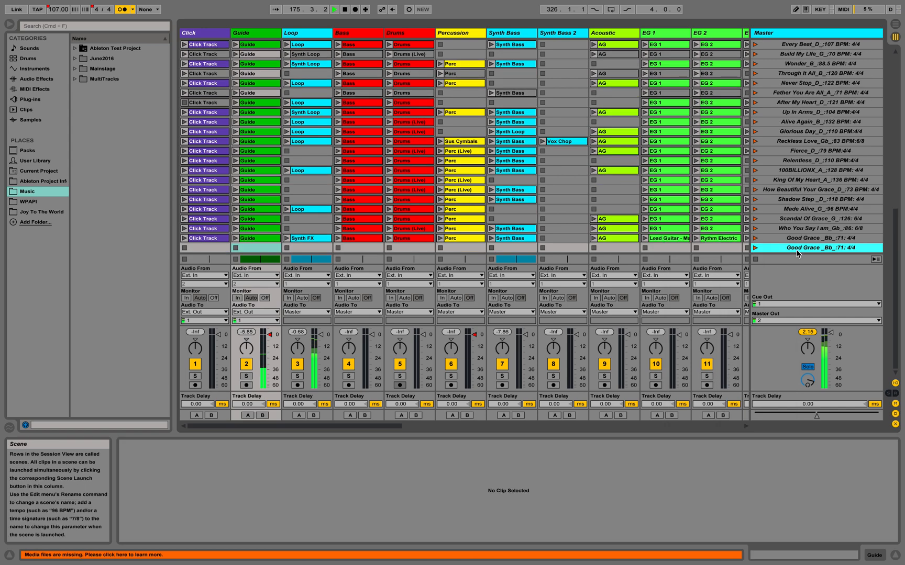
# Expand the MultiTracks folder in the browser, widening the browser to read the full song folder names.
pyautogui.click(76, 80)
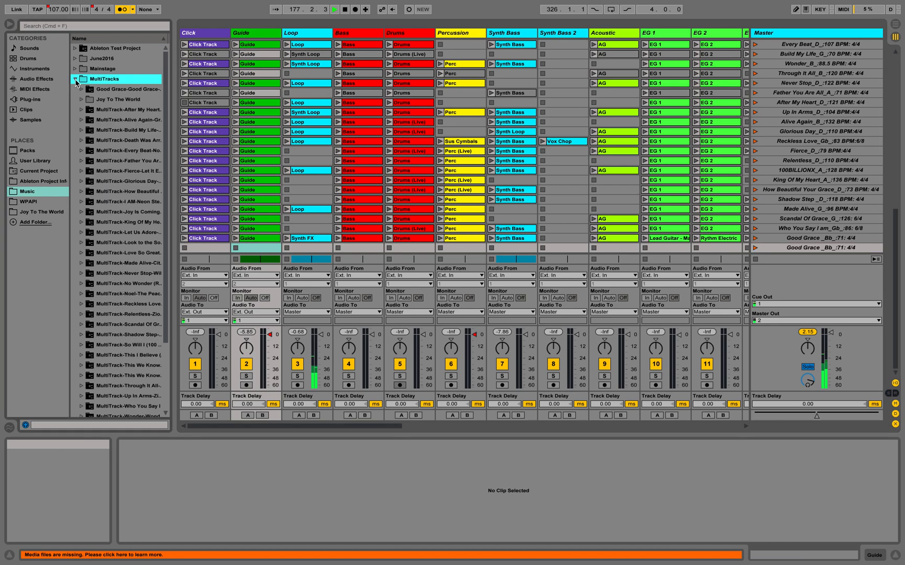
pyautogui.scroll(-3, 113, 183)
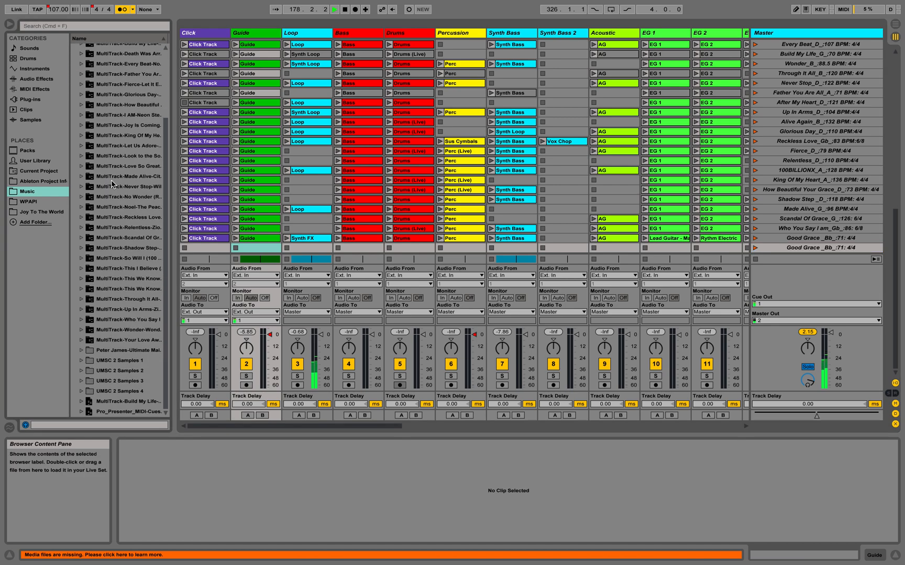
pyautogui.moveTo(173, 188); pyautogui.dragTo(237, 188)
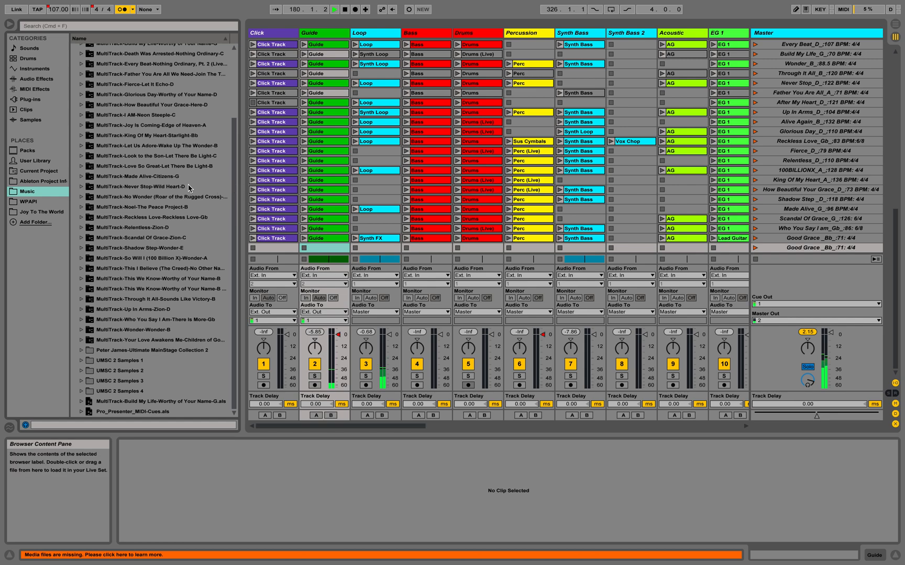
pyautogui.scroll(4, 135, 166)
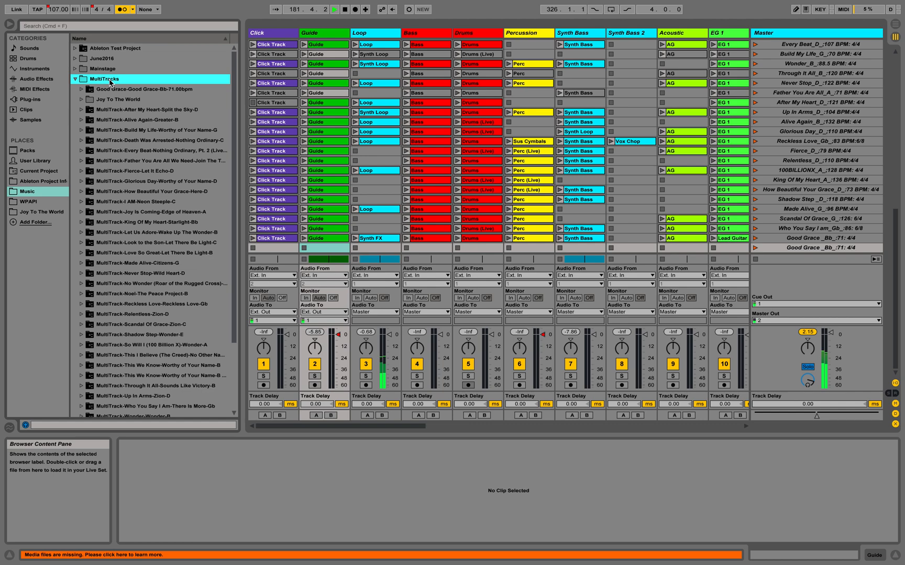
pyautogui.scroll(-2, 114, 201)
pyautogui.scroll(-2, 114, 201)
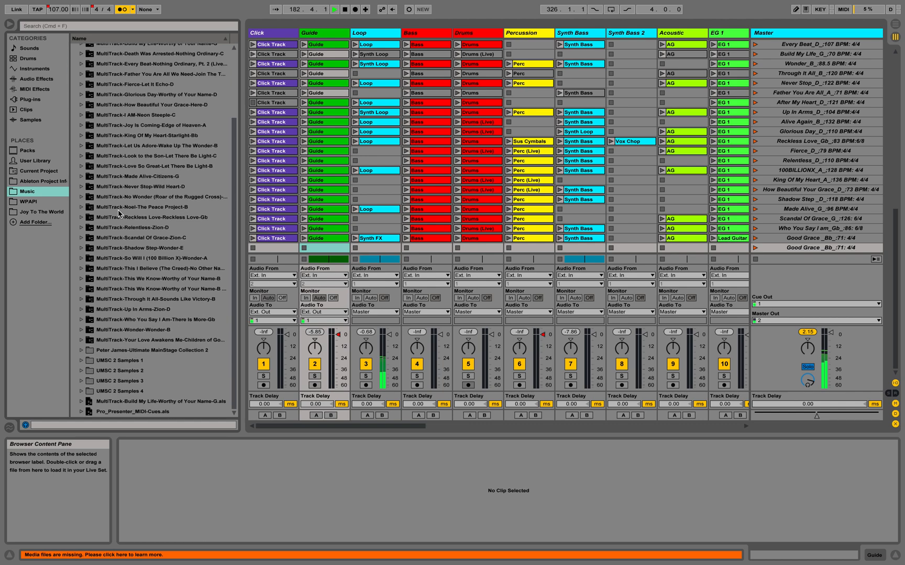
# Place AG.wav from the MultiTrack-Up In Arms-Zion-D stems in the Acoustic slot of the new scene.
pyautogui.click(81, 310)
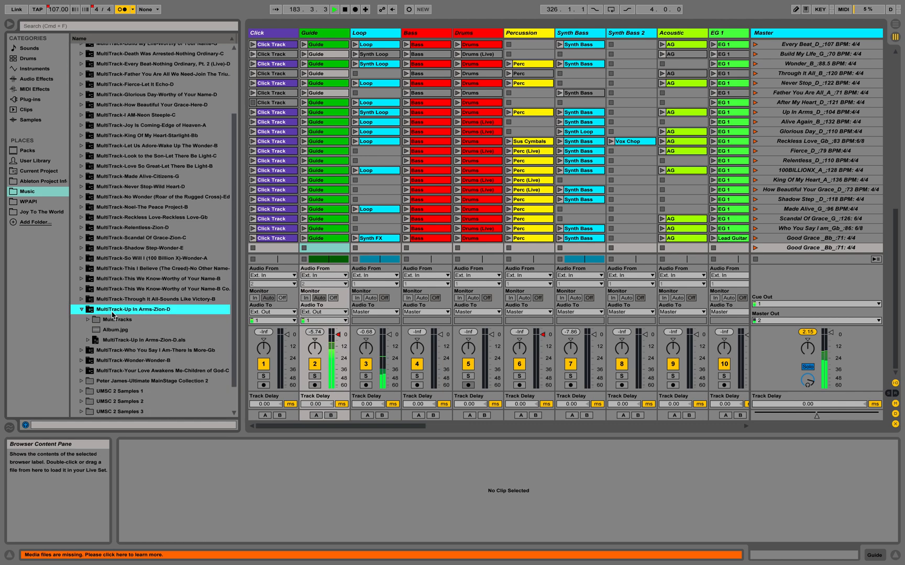
pyautogui.click(88, 320)
pyautogui.scroll(-7, 130, 308)
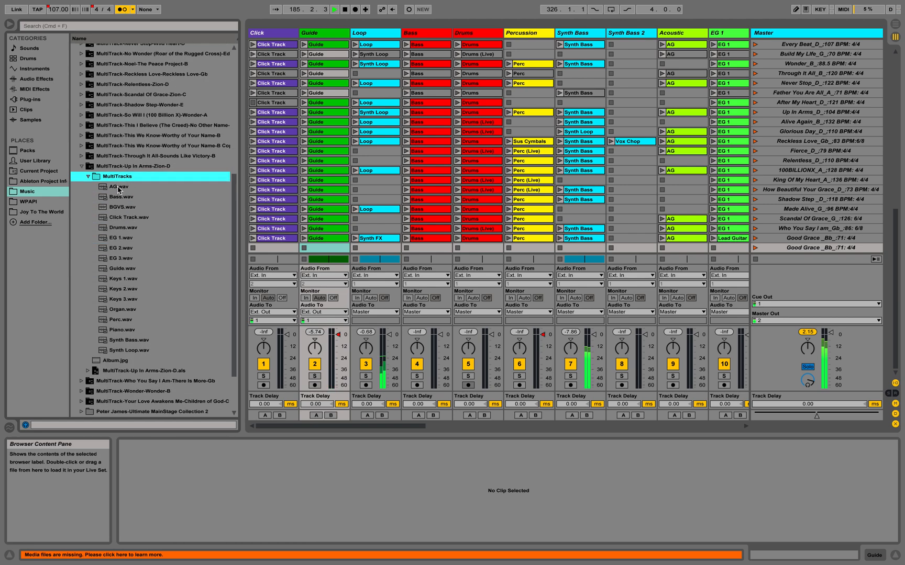
pyautogui.moveTo(119, 187); pyautogui.dragTo(680, 247)
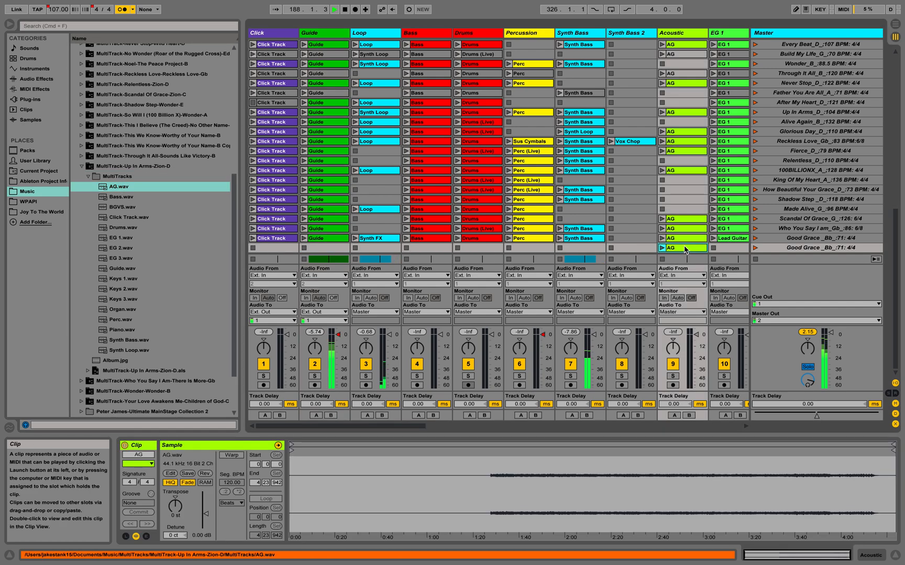
# Delete the AG clip from the Acoustic slot and cut the new empty scene.
pyautogui.press('Delete')
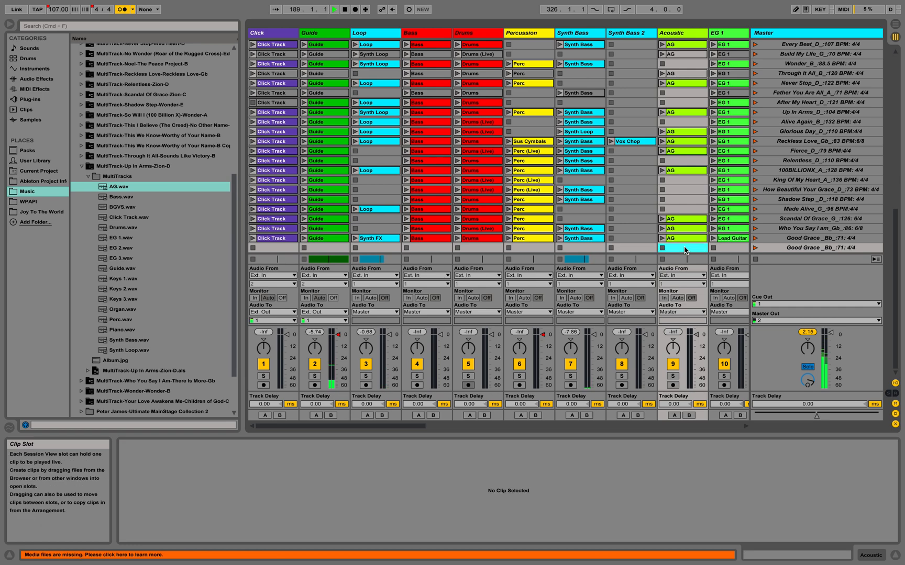
pyautogui.rightClick(792, 249)
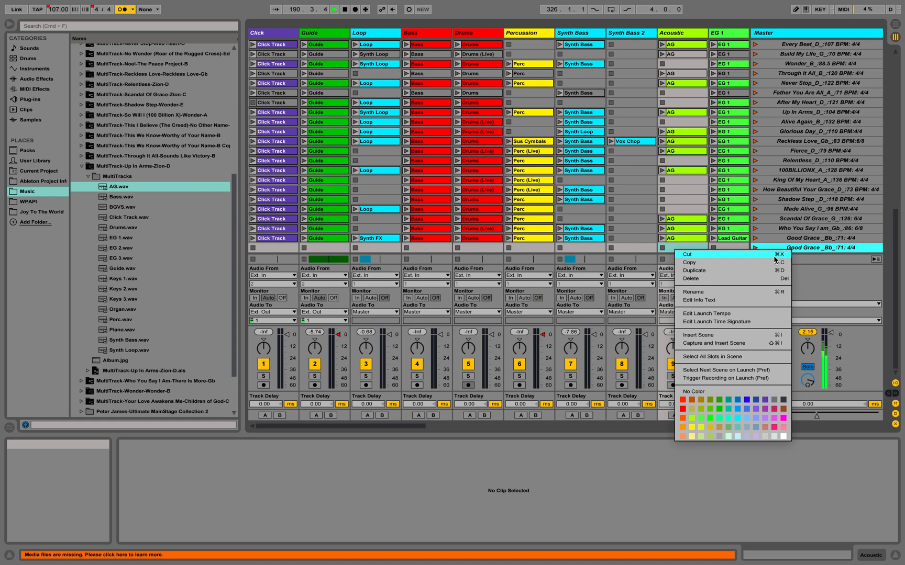
pyautogui.click(774, 255)
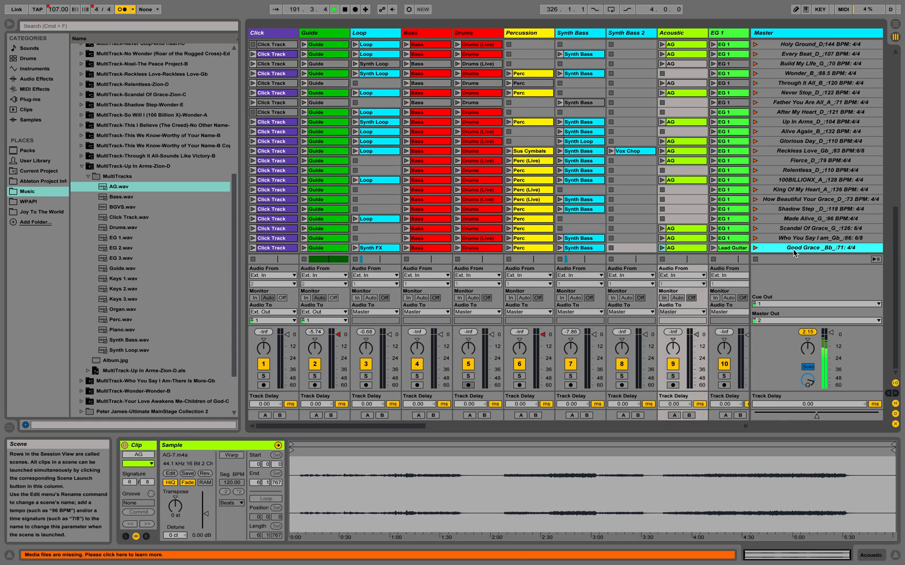
# Select all slots in the Good Grace scene.
pyautogui.rightClick(794, 253)
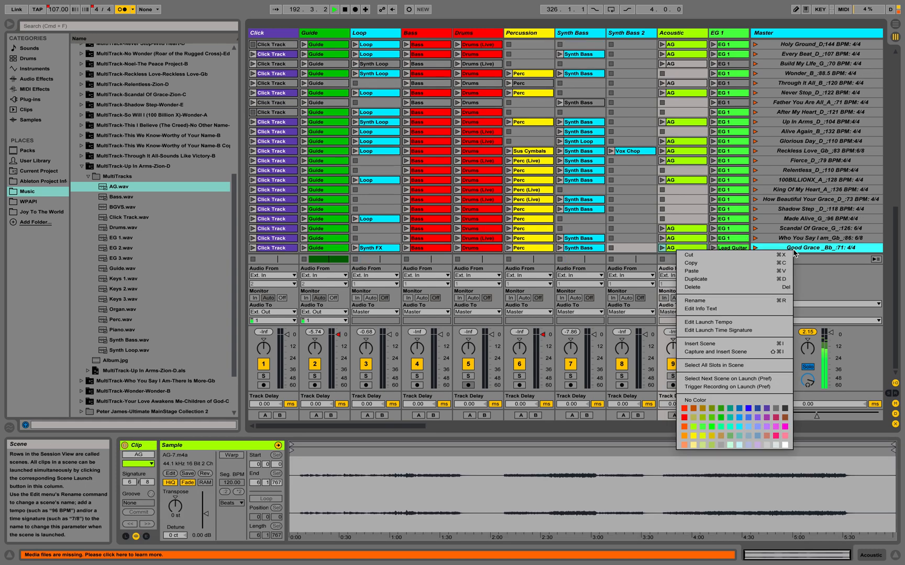
pyautogui.click(725, 365)
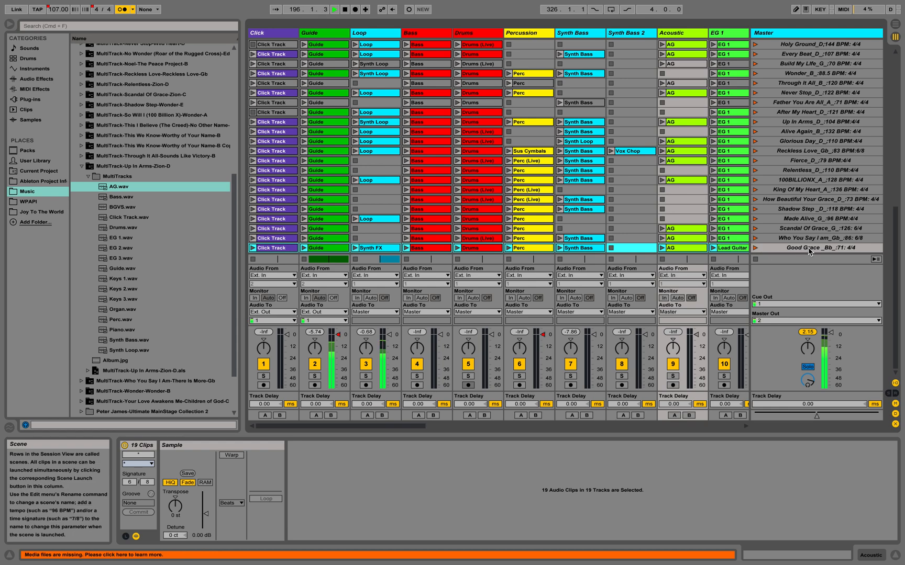
# Copy the Good Grace scene's clips and paste them into the Arrangement at bar 603, starting on the Click track.
pyautogui.rightClick(734, 248)
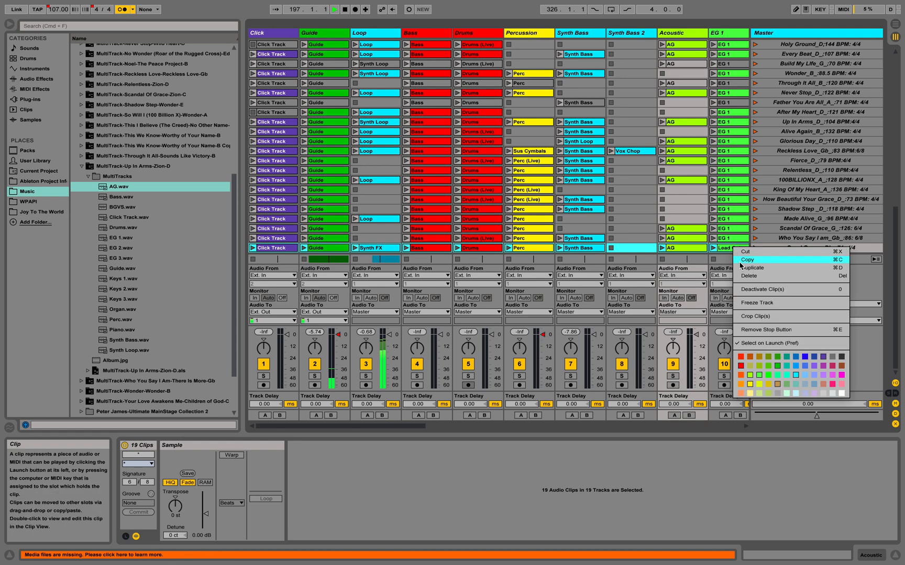
pyautogui.click(744, 260)
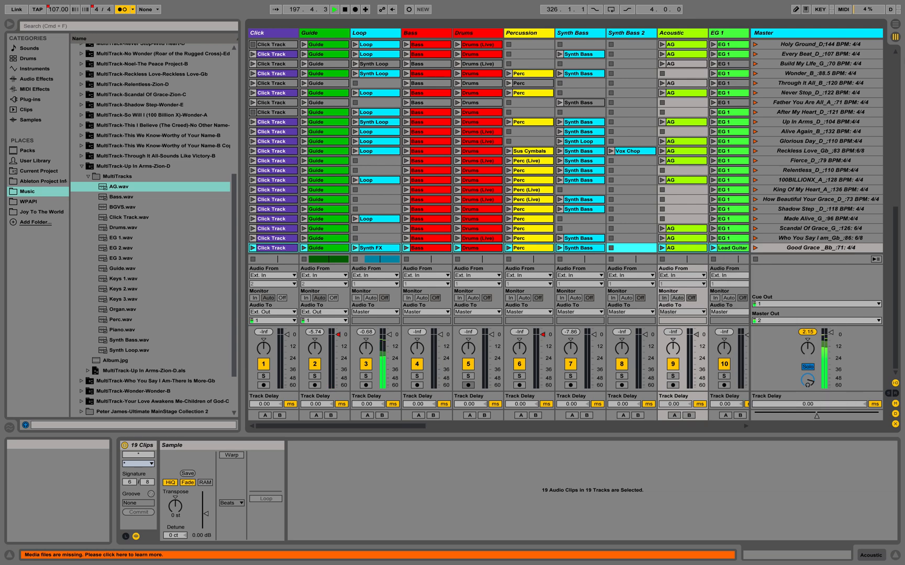
pyautogui.press('Tab')
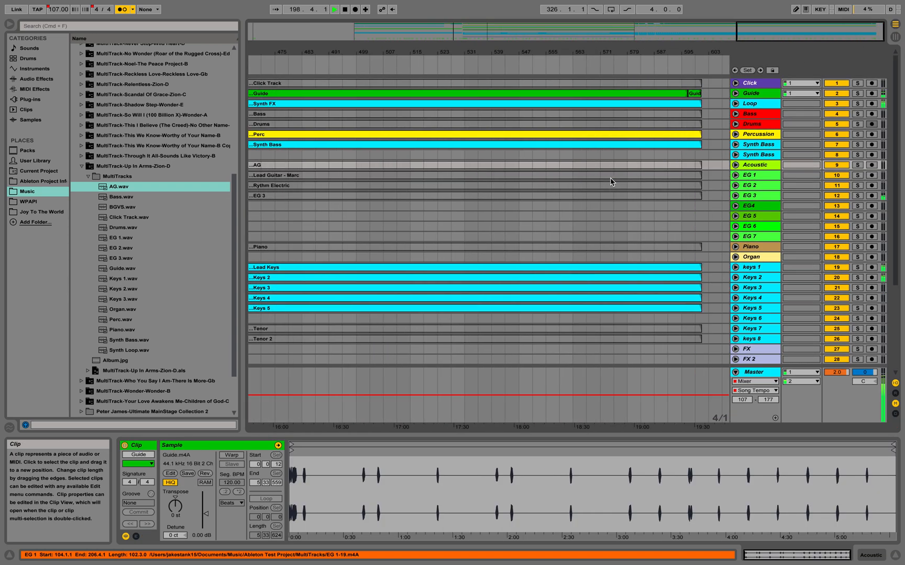
pyautogui.click(710, 84)
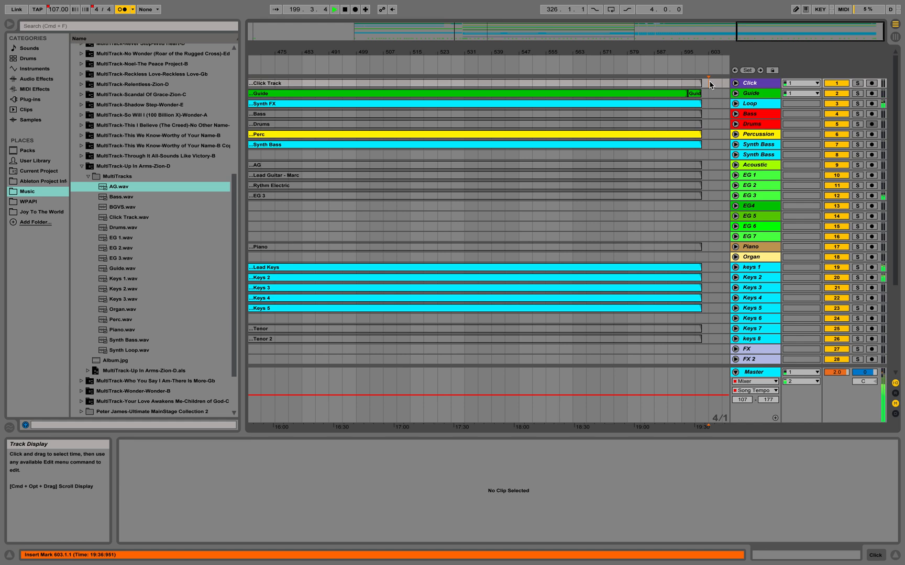
pyautogui.press('super+a')
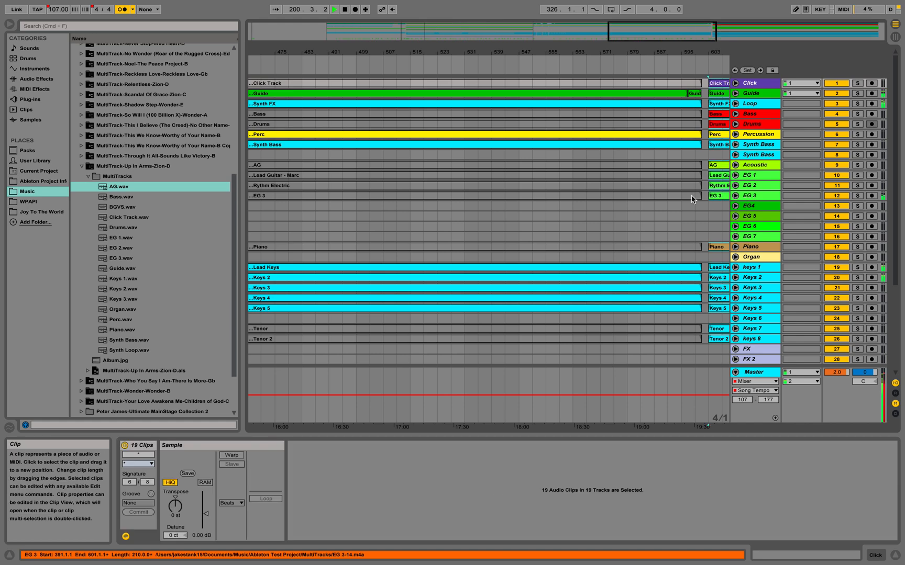
# Look over the pasted Good Grace clips at the end of the Arrangement and remove them.
pyautogui.hscroll(-5, 691, 199)
pyautogui.scroll(-2, 691, 199)
pyautogui.scroll(2, 692, 200)
pyautogui.hscroll(-8, 691, 199)
pyautogui.scroll(-2, 691, 200)
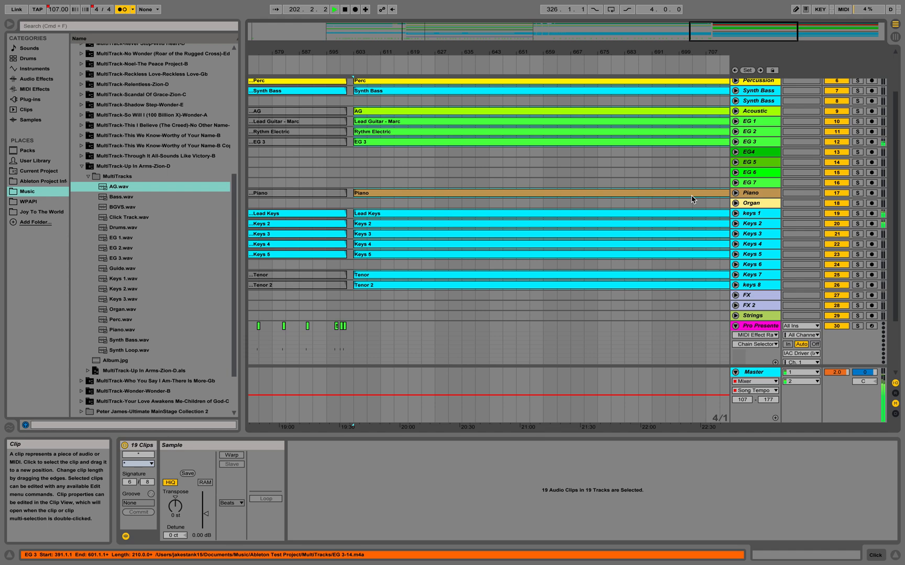
pyautogui.press('Delete')
# Examine the slide cue clips on the Pro Presenter track near the start of Every Beat.
pyautogui.hscroll(-10, 448, 204)
pyautogui.scroll(-4, 448, 204)
pyautogui.hscroll(-20, 448, 204)
pyautogui.press('+')
pyautogui.press('+')
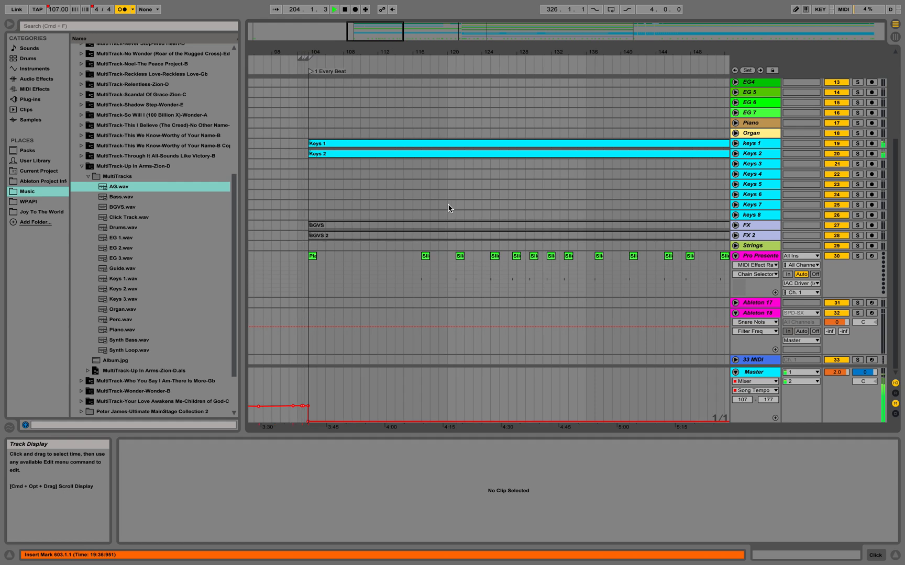
pyautogui.press('+')
pyautogui.press('+')
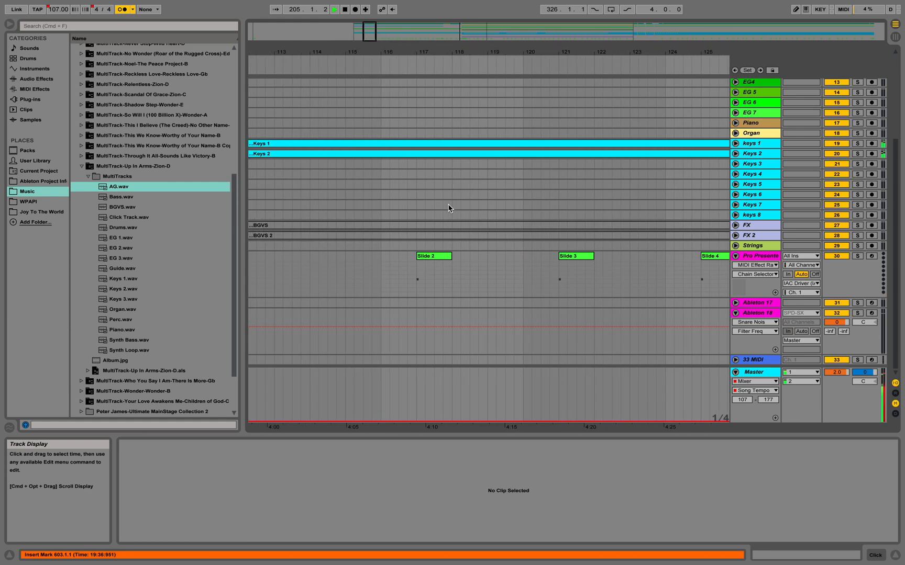
# Collapse the Up In Arms folder and expand Pro_Presenter_MIDI-Cues.als inside the MultiTracks folder.
pyautogui.click(82, 167)
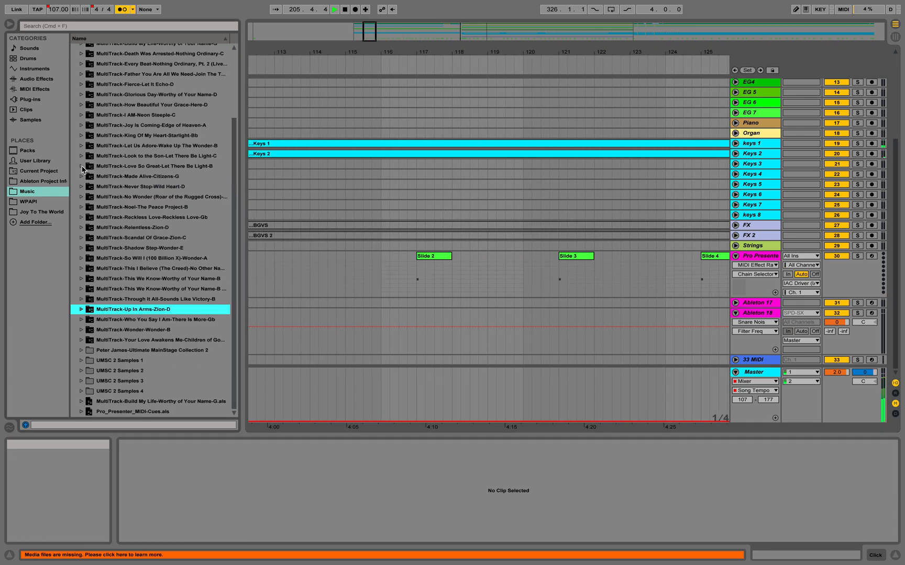
pyautogui.scroll(5, 82, 169)
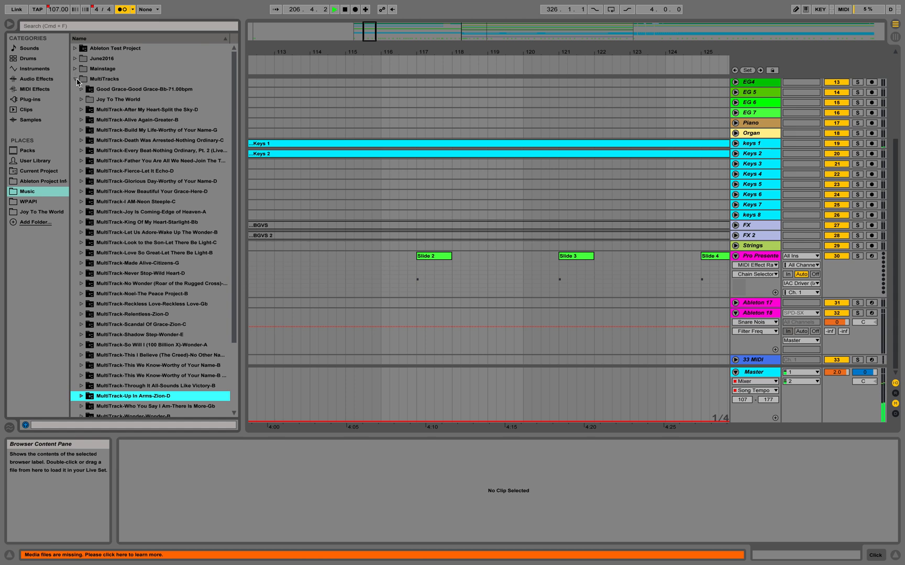
pyautogui.click(76, 79)
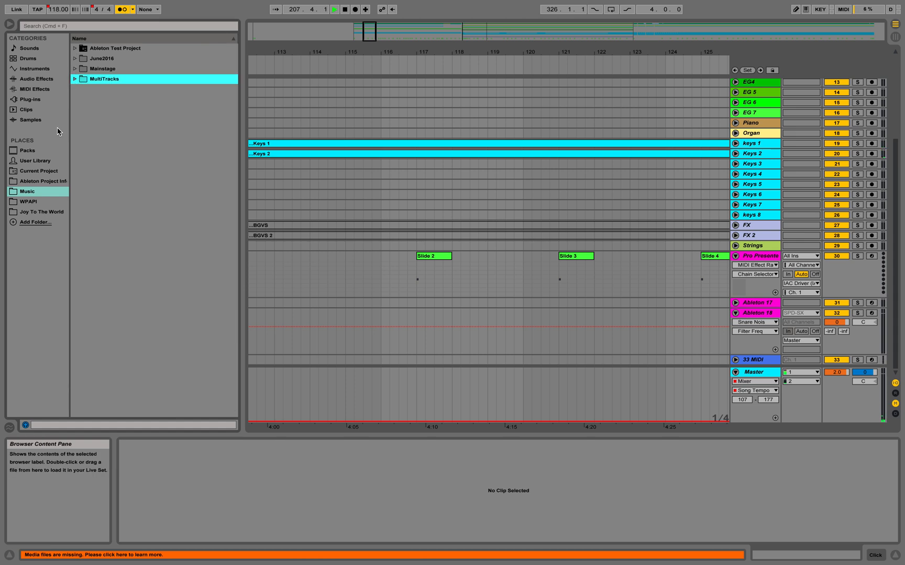
pyautogui.click(75, 79)
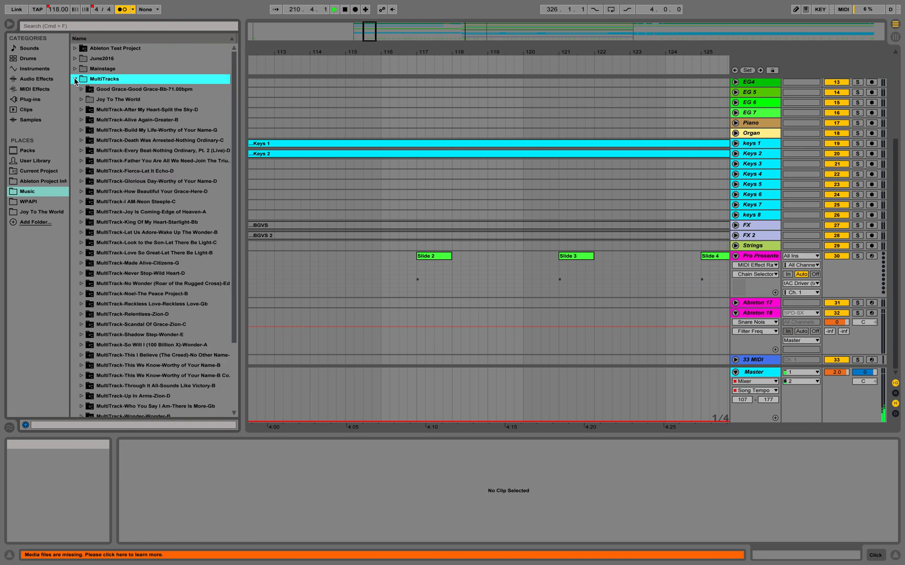
pyautogui.scroll(-10, 105, 401)
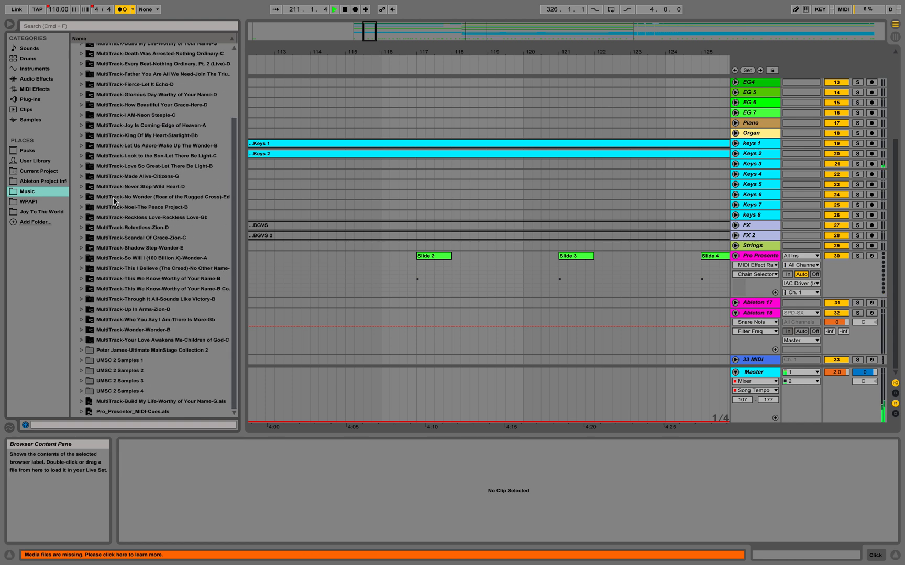
pyautogui.click(81, 412)
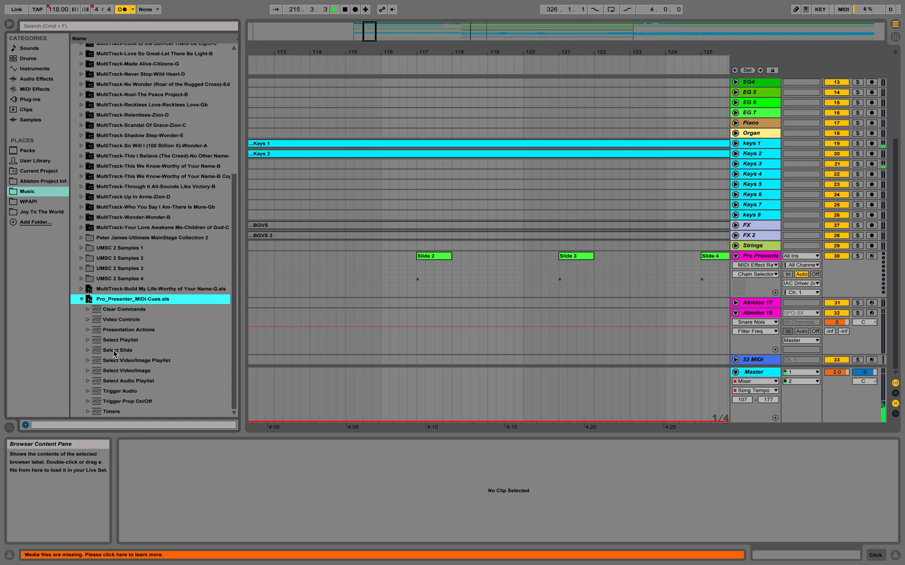
# Look through the Select Playlist cues, selecting Playlist 10, and collapse the group again.
pyautogui.click(88, 340)
pyautogui.scroll(-5, 140, 344)
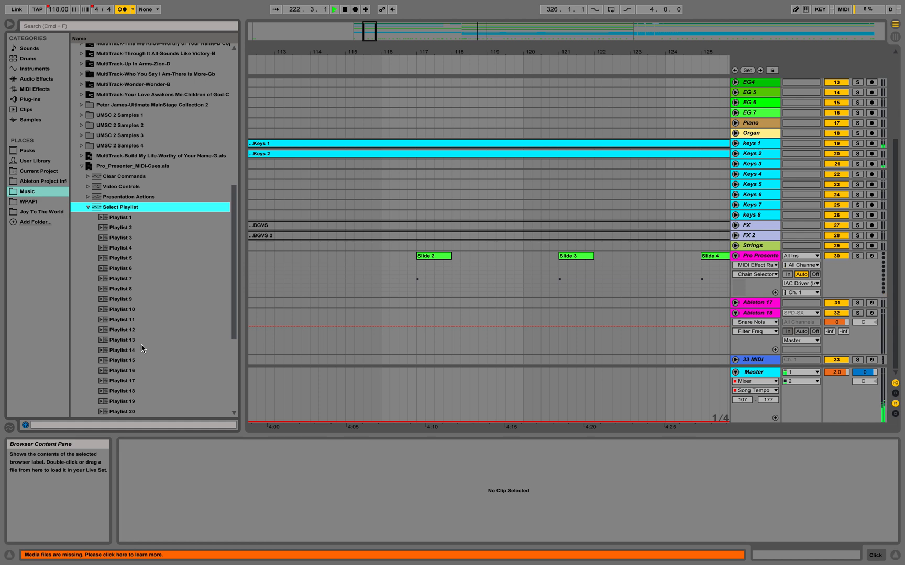
pyautogui.moveTo(128, 309)
pyautogui.mouseDown()
pyautogui.moveTo(281, 278)
pyautogui.moveTo(282, 266)
pyautogui.moveTo(170, 309)
pyautogui.moveTo(128, 311)
pyautogui.mouseUp()
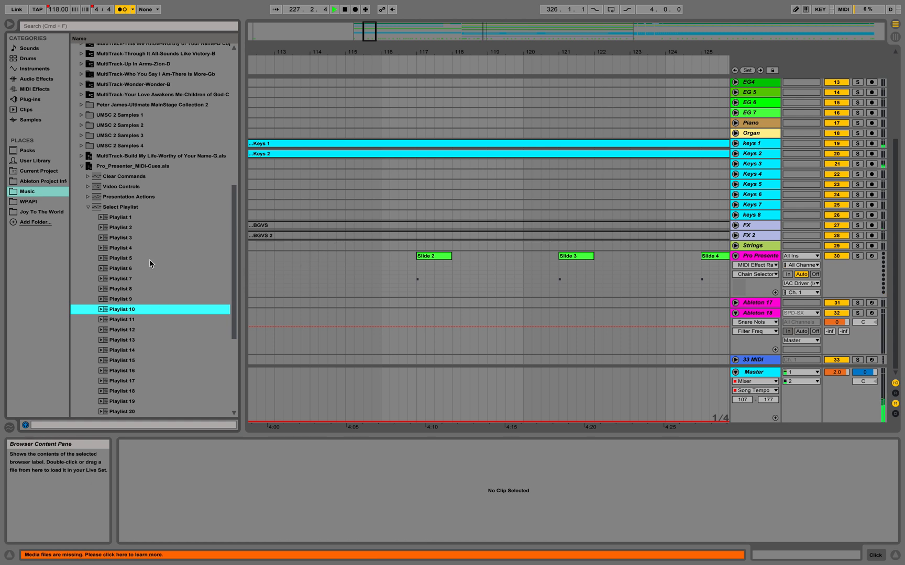
pyautogui.click(88, 207)
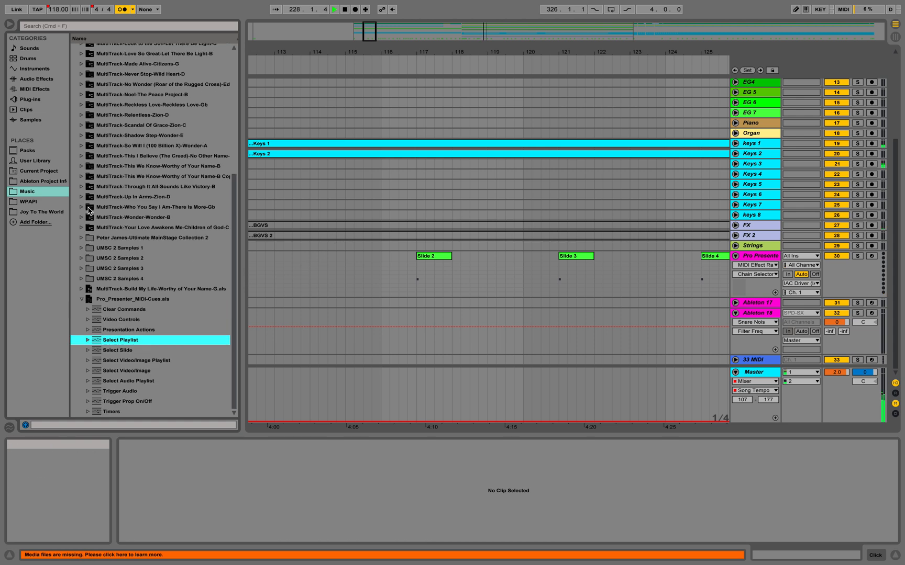
# Expand the Select Slide cues and review the slide clips on the Pro Presenter track from Slide 2 to the end of Every Beat.
pyautogui.click(88, 351)
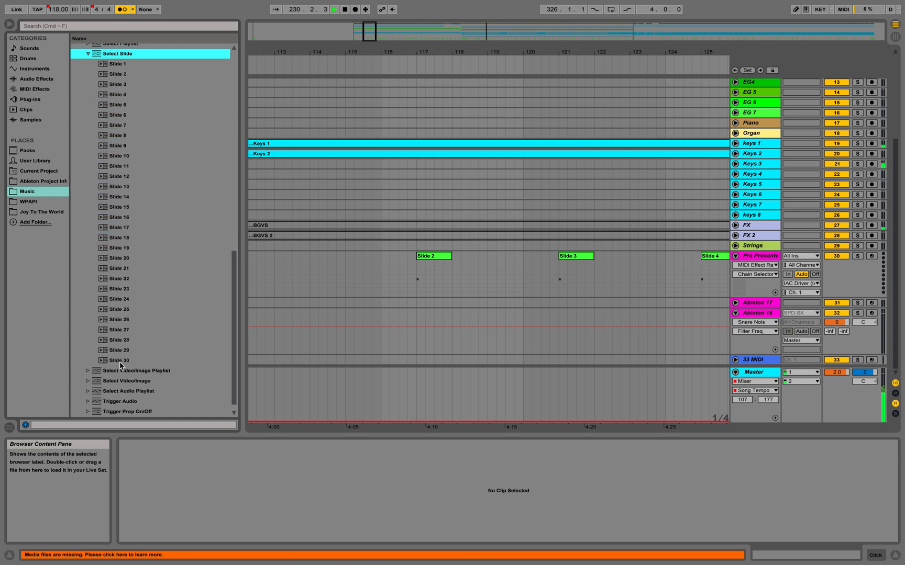
pyautogui.click(437, 259)
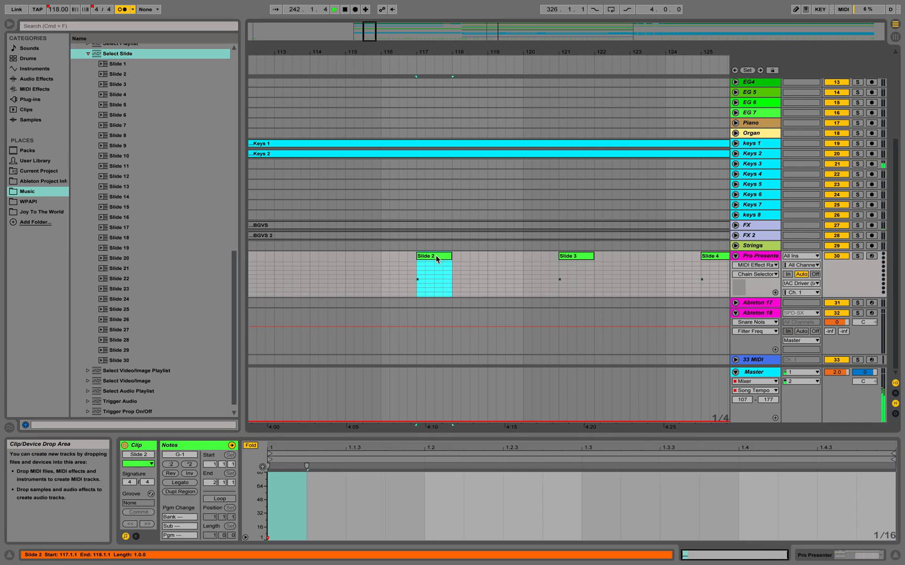
pyautogui.hscroll(15, 531, 243)
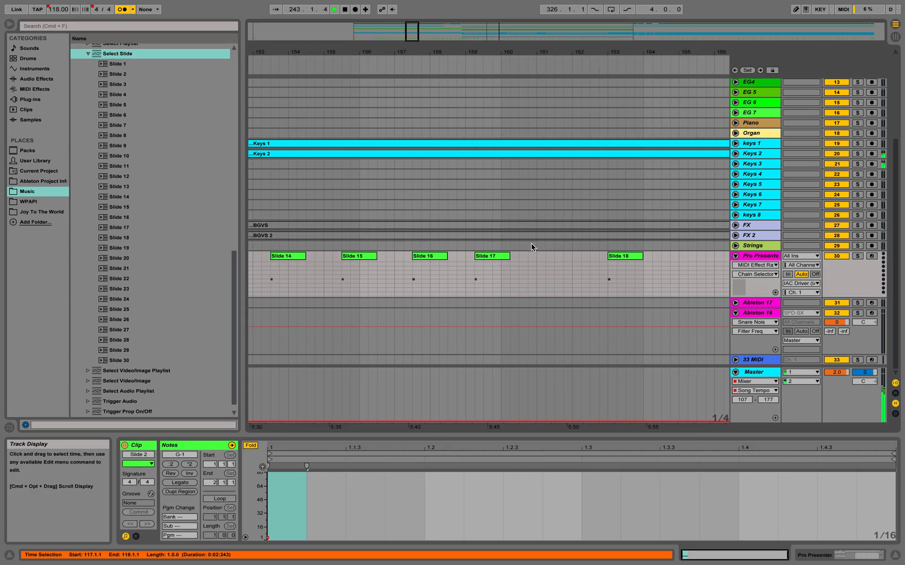
pyautogui.hscroll(10, 531, 243)
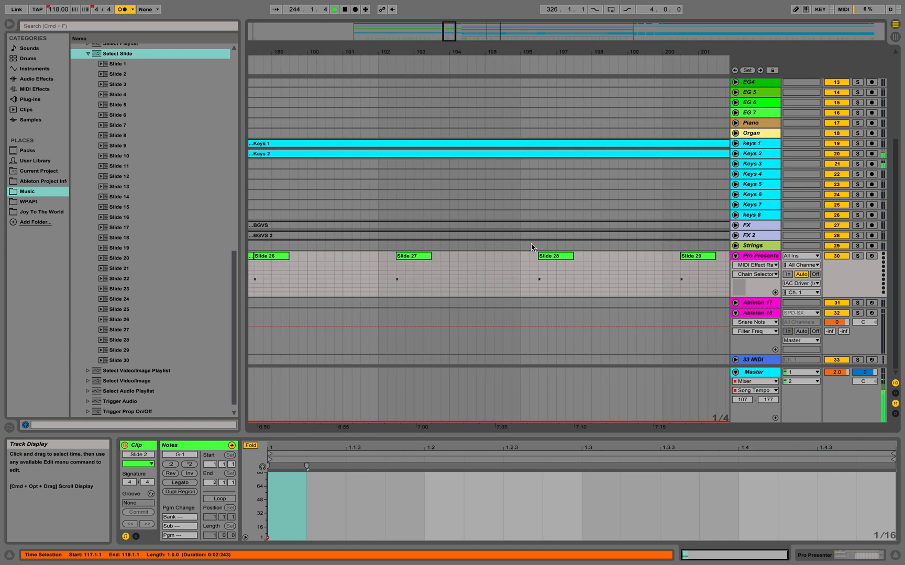
pyautogui.hscroll(3, 530, 243)
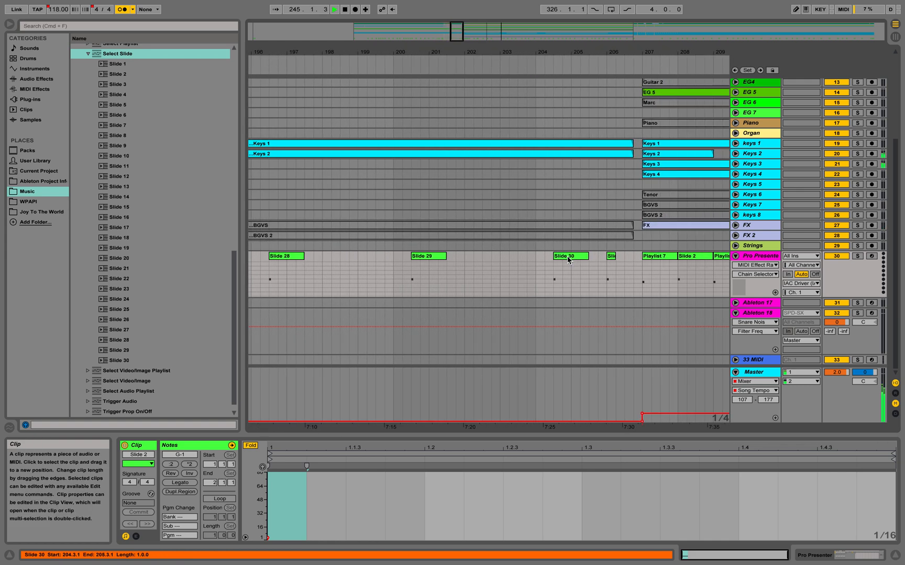
# Inspect the MIDI note velocity in the Slide 30 clip on the Pro Presenter track.
pyautogui.click(568, 259)
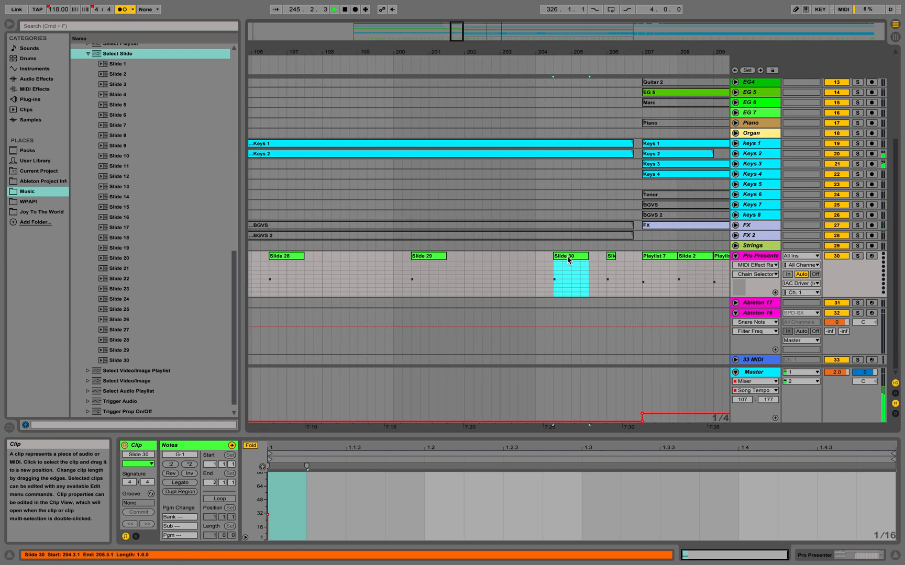
pyautogui.click(269, 514)
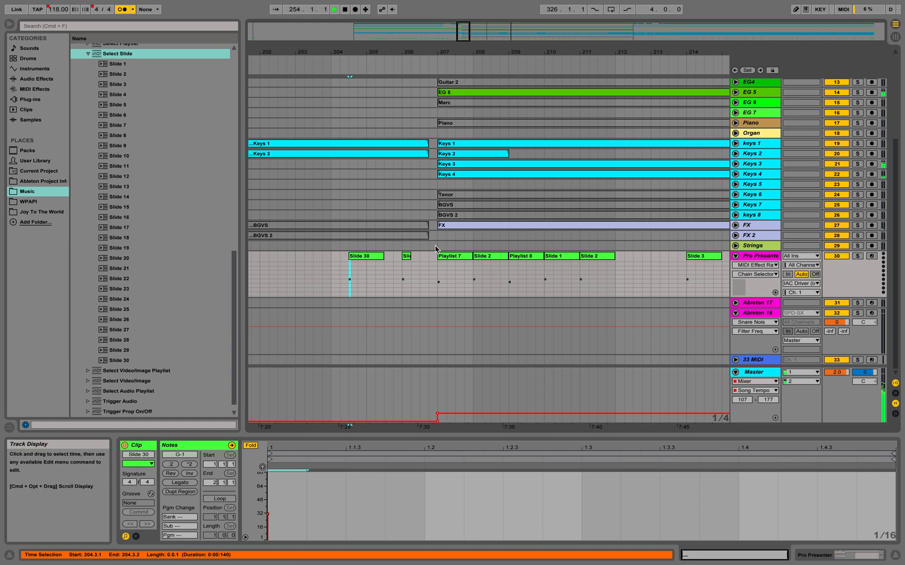
# Select the gap just before bar 207 across all tracks and delete that time so the two songs meet.
pyautogui.moveTo(436, 246); pyautogui.dragTo(429, 61)
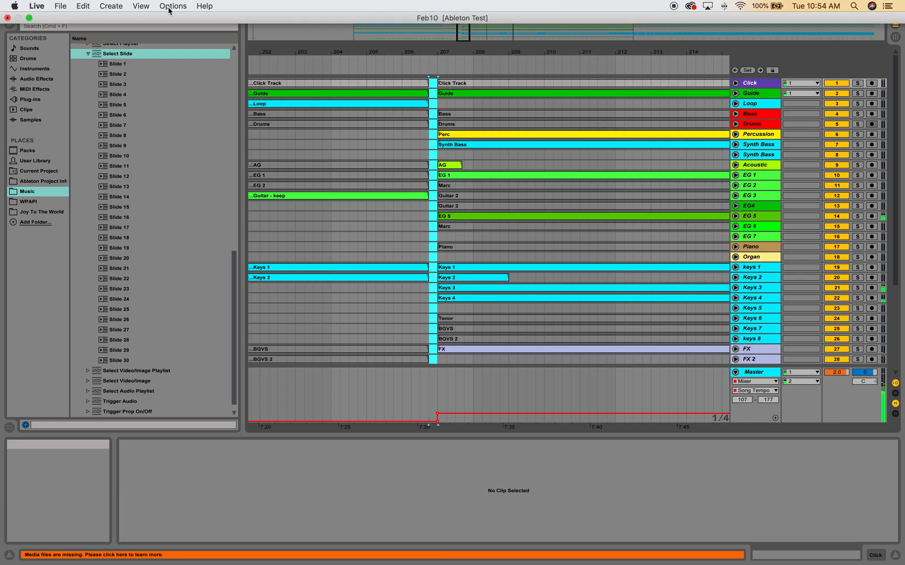
pyautogui.click(84, 8)
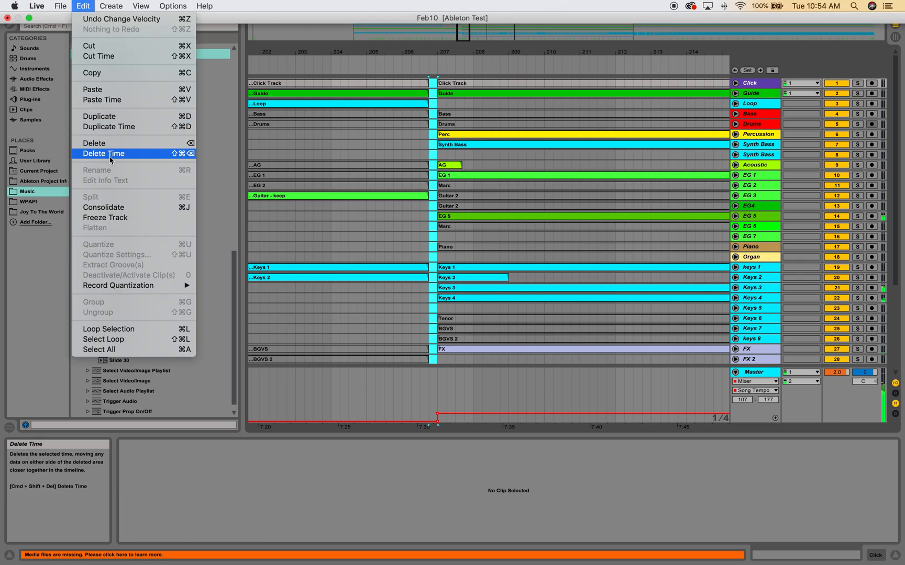
pyautogui.click(105, 153)
pyautogui.scroll(-5, 471, 210)
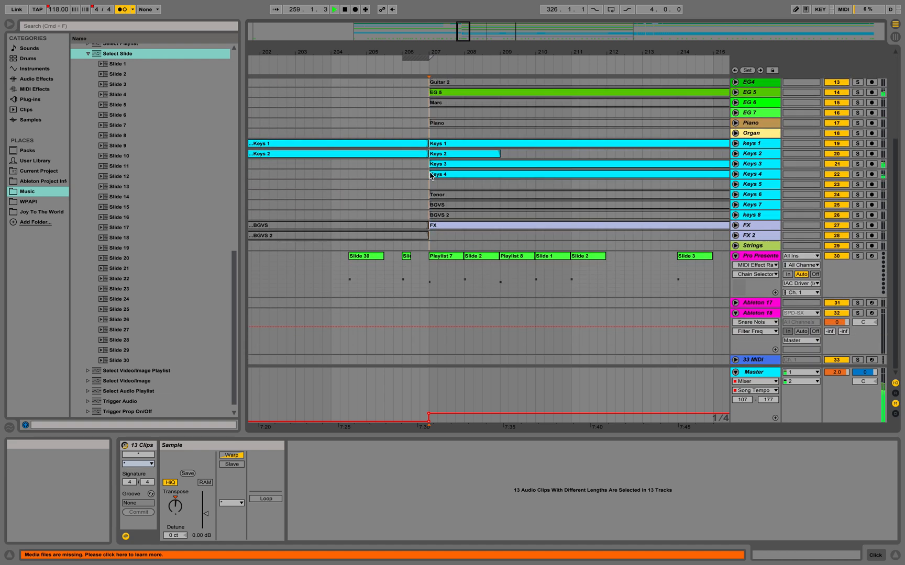
# Play the transition between the two songs from about bar 206 and stop playback.
pyautogui.click(390, 67)
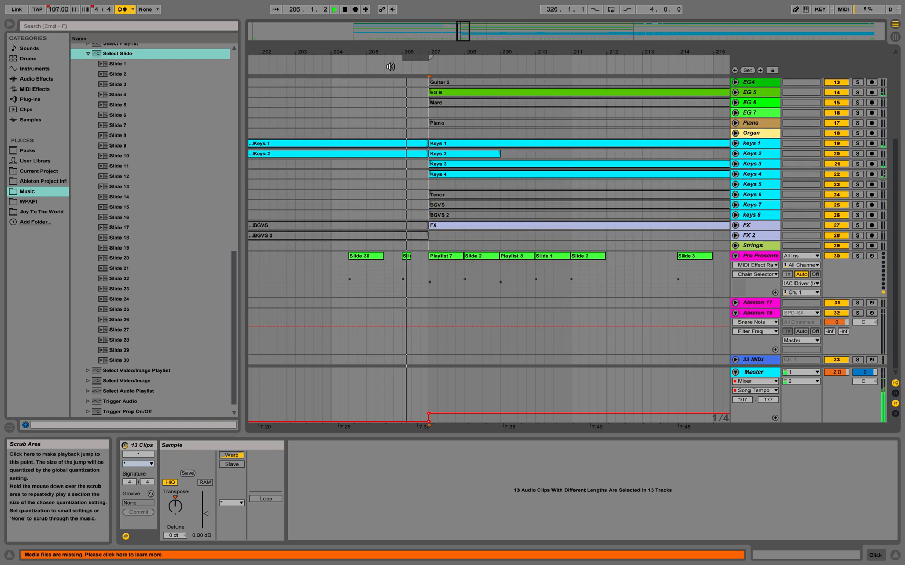
pyautogui.press('space')
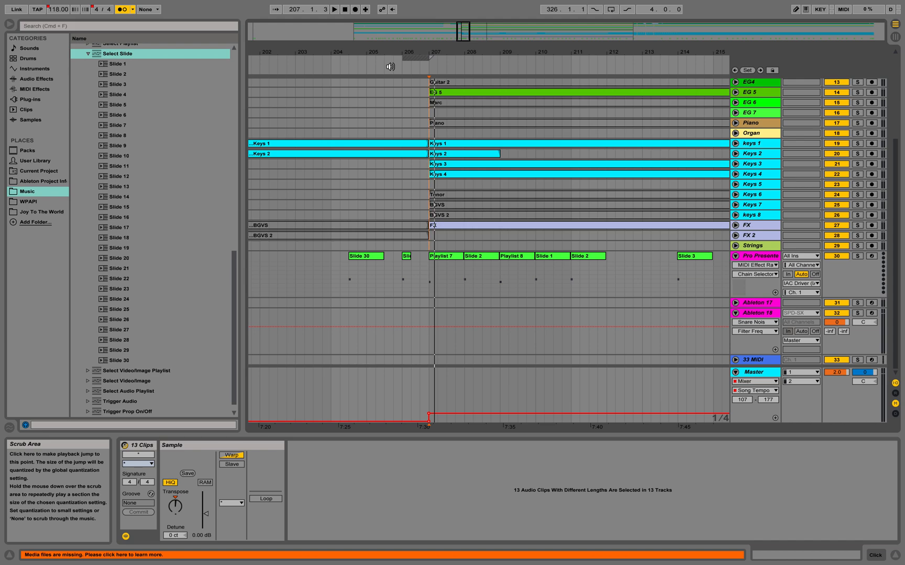
pyautogui.press('-')
pyautogui.press('-')
pyautogui.press('-')
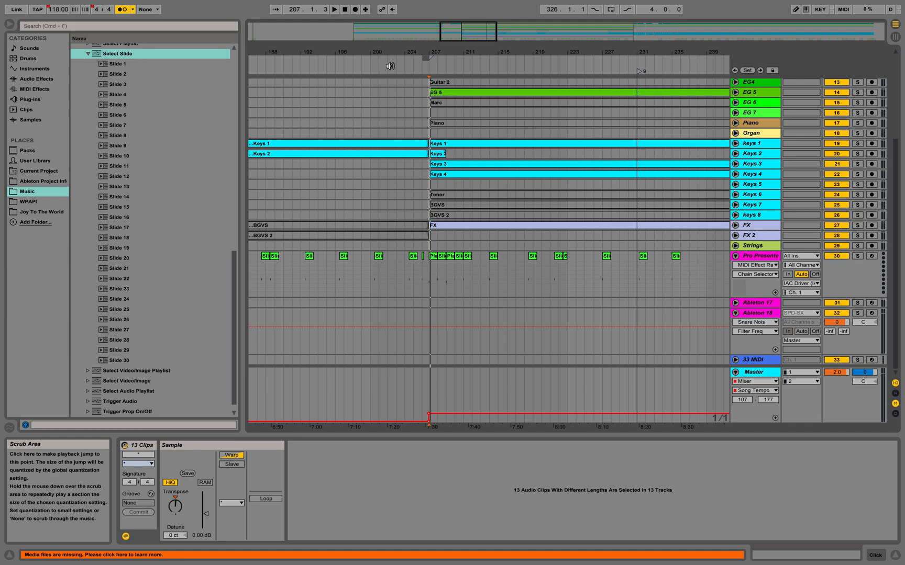
# Fold the Pro Presenter track and switch from Ableton Live to the desktop.
pyautogui.click(735, 257)
pyautogui.hotkey('ctrl', 'Left')
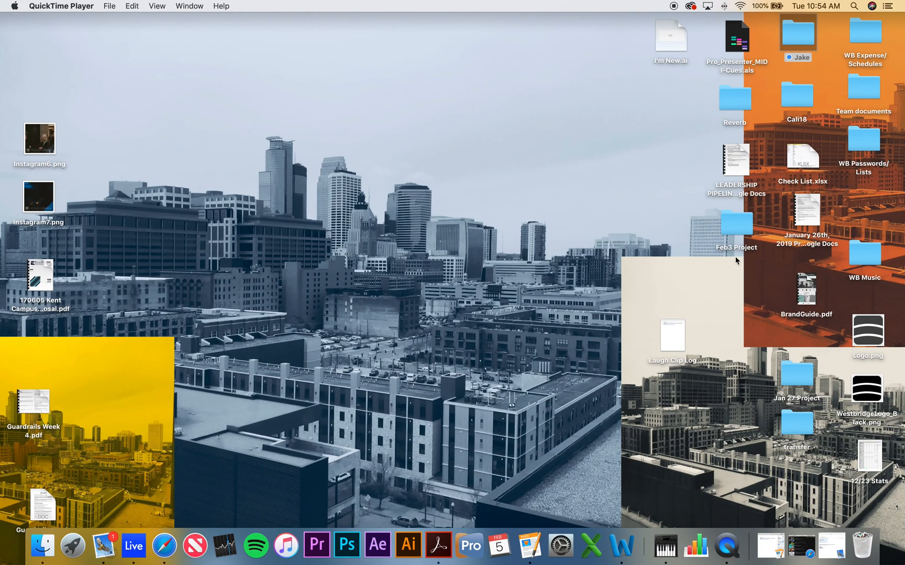